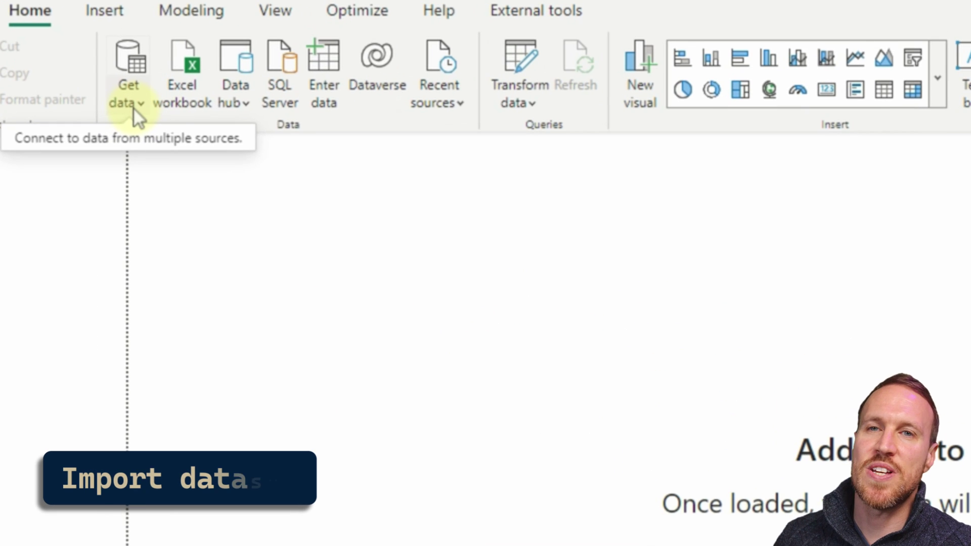
Import Power BI Sales Dataset 80 20 Graph.csv as a text/CSV source and open it for transformation.
left_click(99, 70)
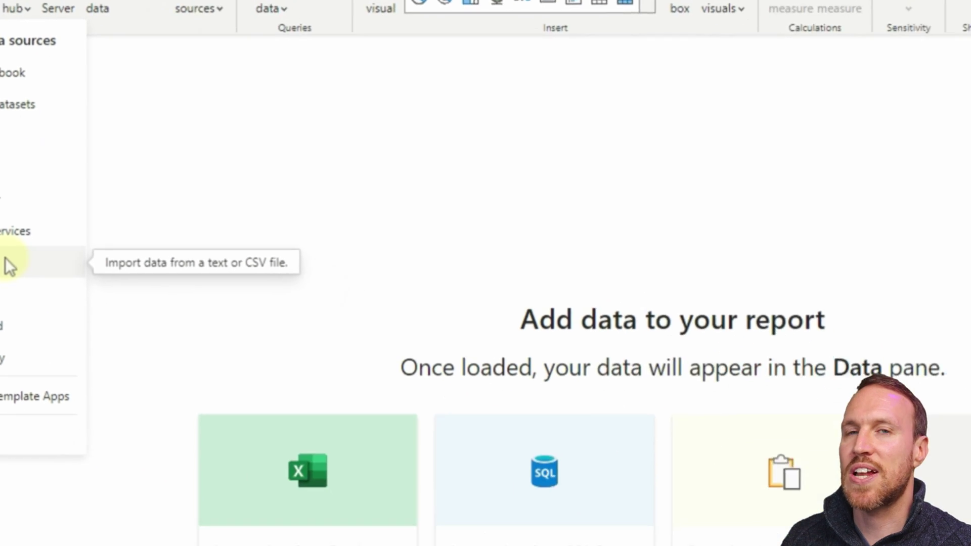
left_click(222, 382)
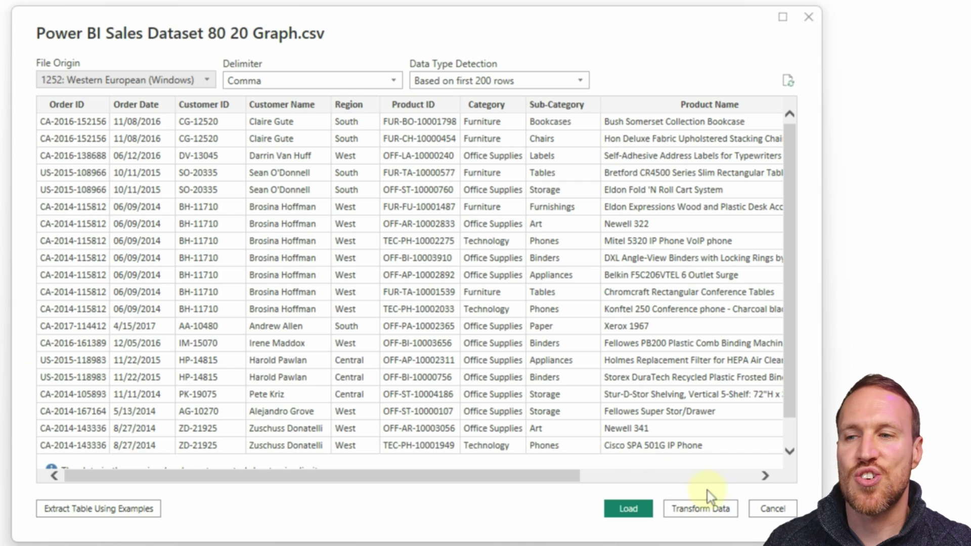
left_click(706, 510)
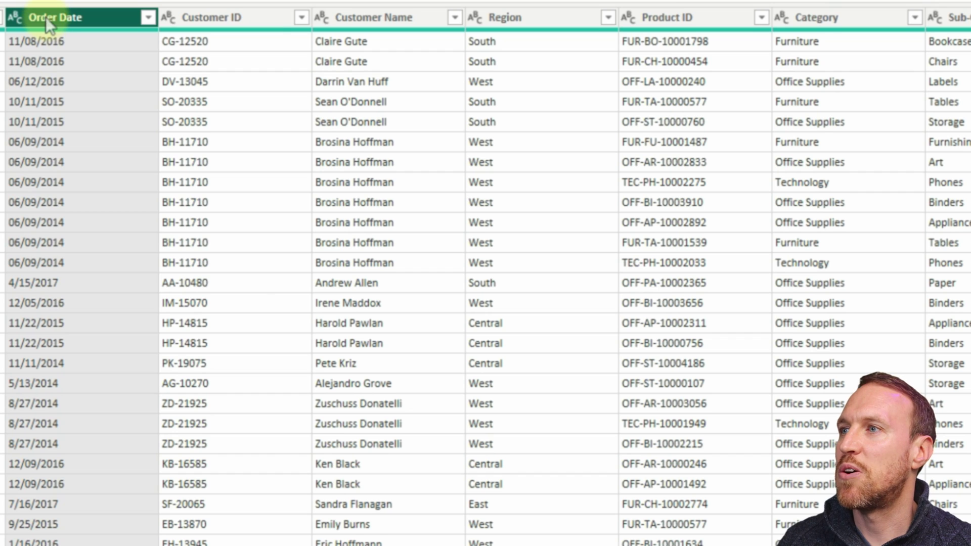
Convert the Order Date column to the Date type using the English (United States) locale.
right_click(46, 17)
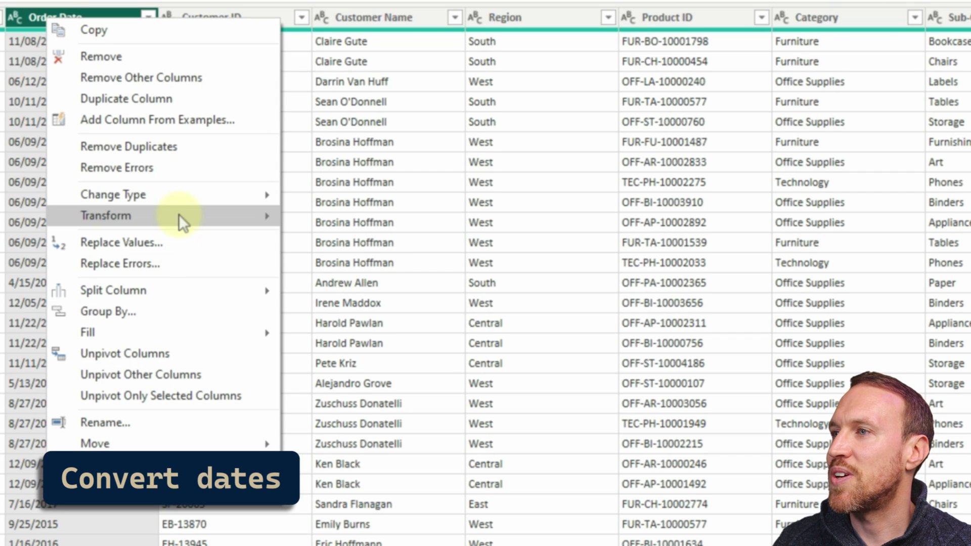
mouse_move(178, 215)
mouse_move(210, 192)
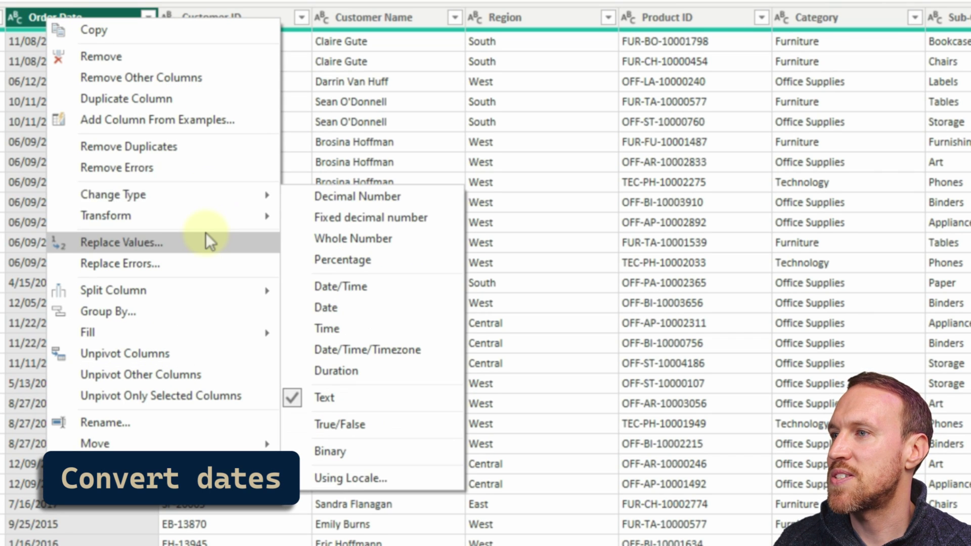
left_click(414, 477)
left_click(349, 344)
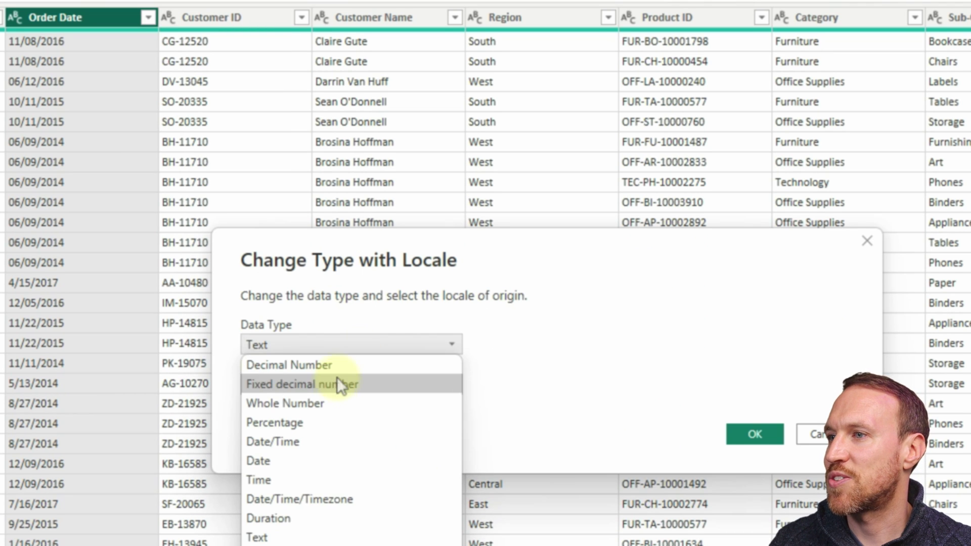
left_click(326, 461)
left_click(324, 385)
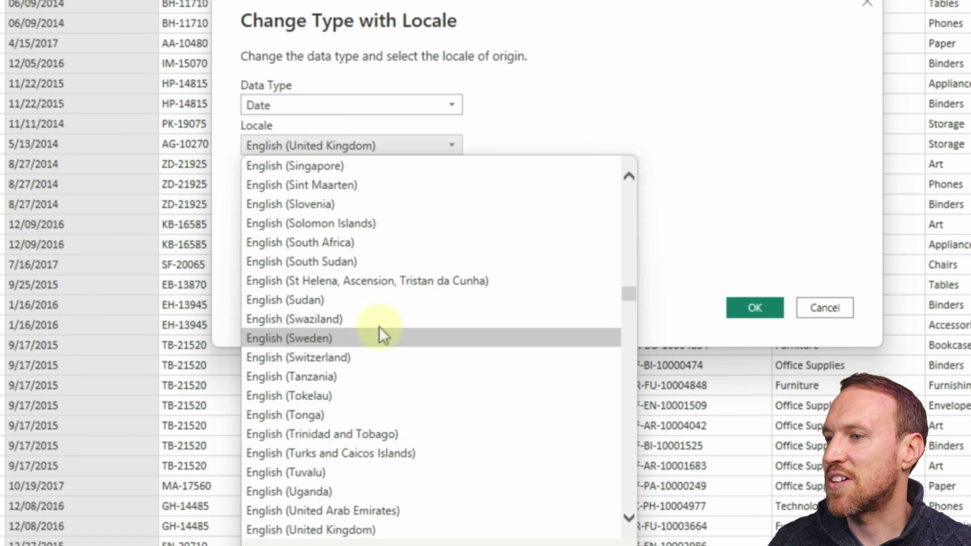
scroll(424, 526, "down", 1)
left_click(384, 490)
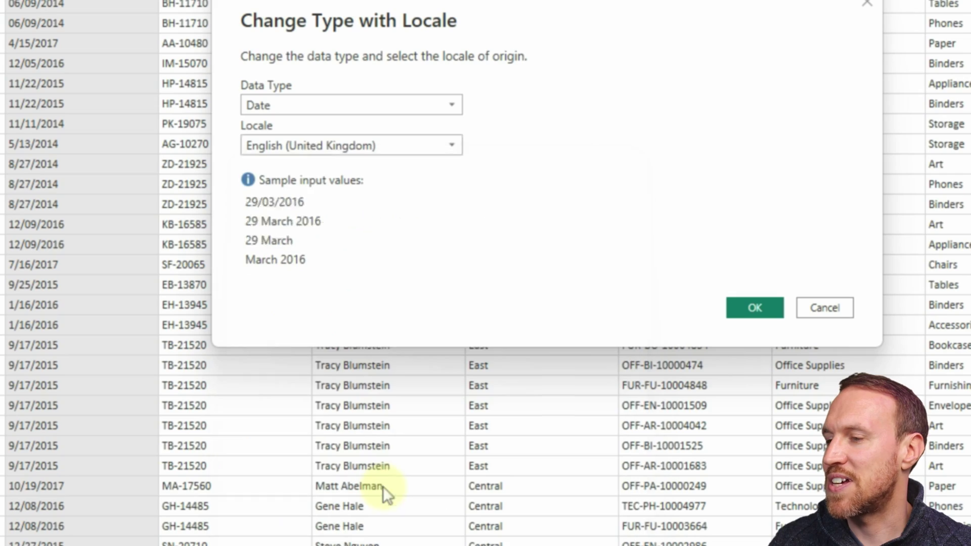
left_click(754, 309)
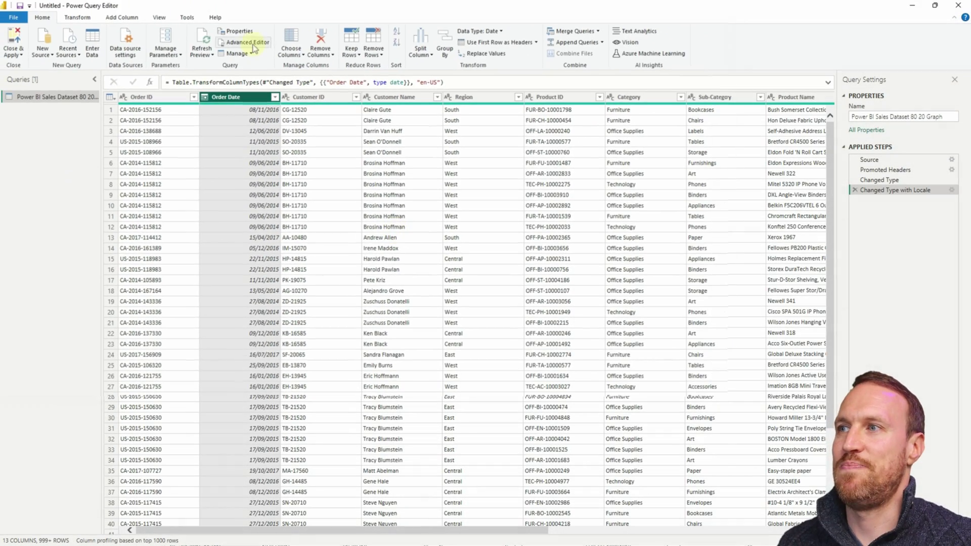
Load the query into the report and add a table visual showing Sub-Category, widened to about half the page.
left_click_drag(455, 531, 127, 491)
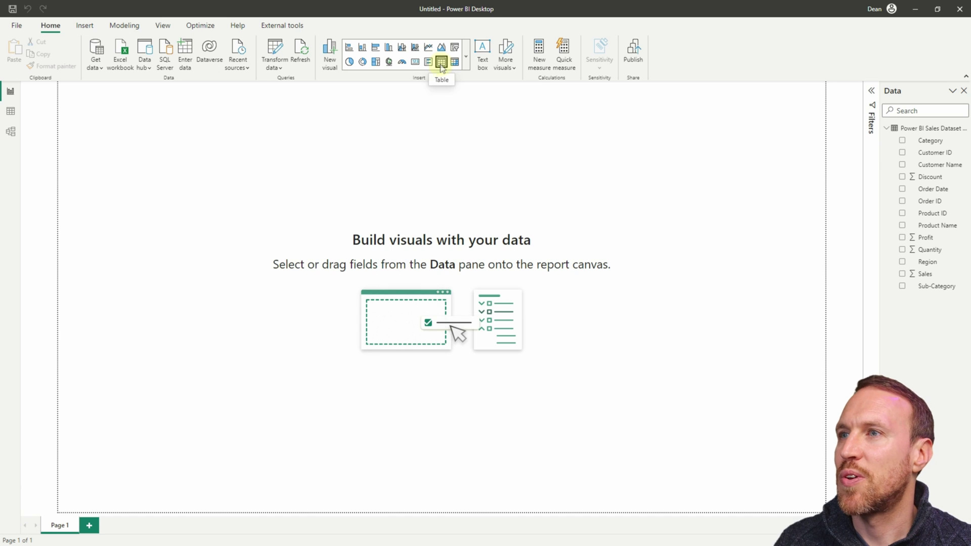
left_click(442, 63)
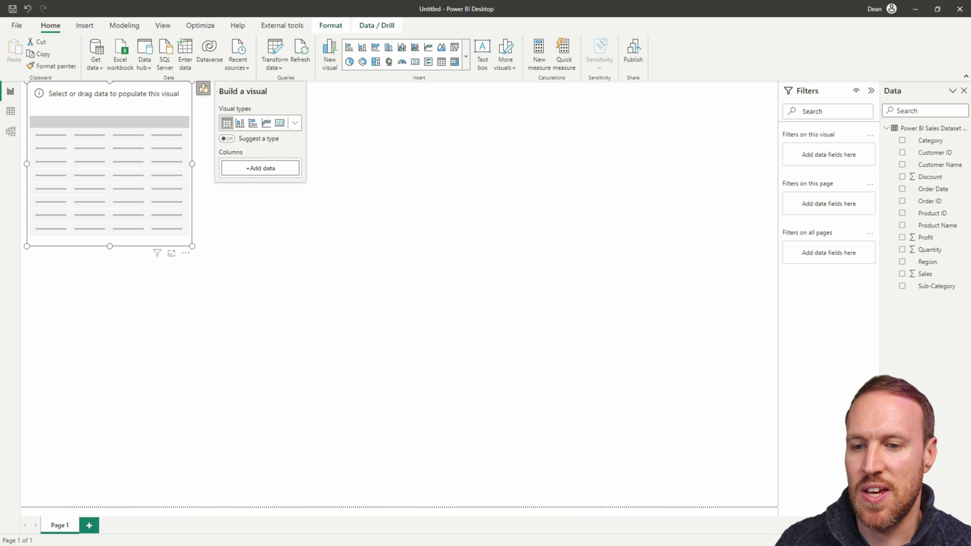
left_click(902, 286)
left_click_drag(193, 164, 423, 172)
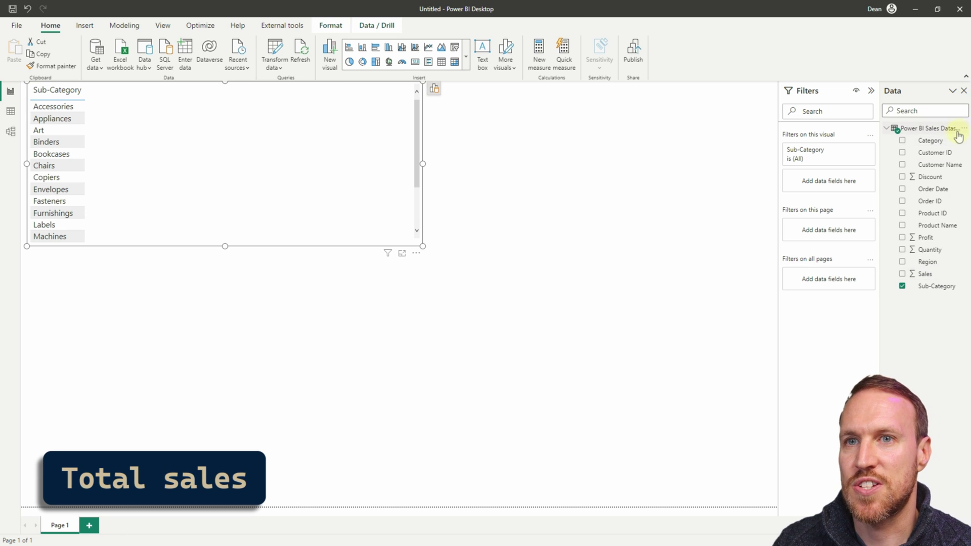
Create a Total Sales measure that sums the Sales column, format it with a thousands separator and add it to the table.
left_click(963, 128)
left_click(904, 137)
type("Total Sales =")
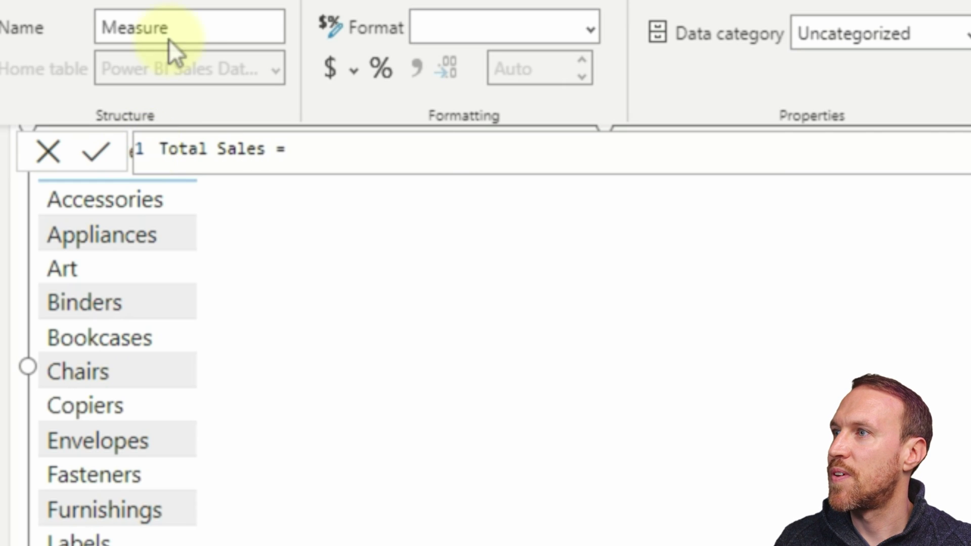
left_click(426, 158)
type("SUM(s")
type("ale")
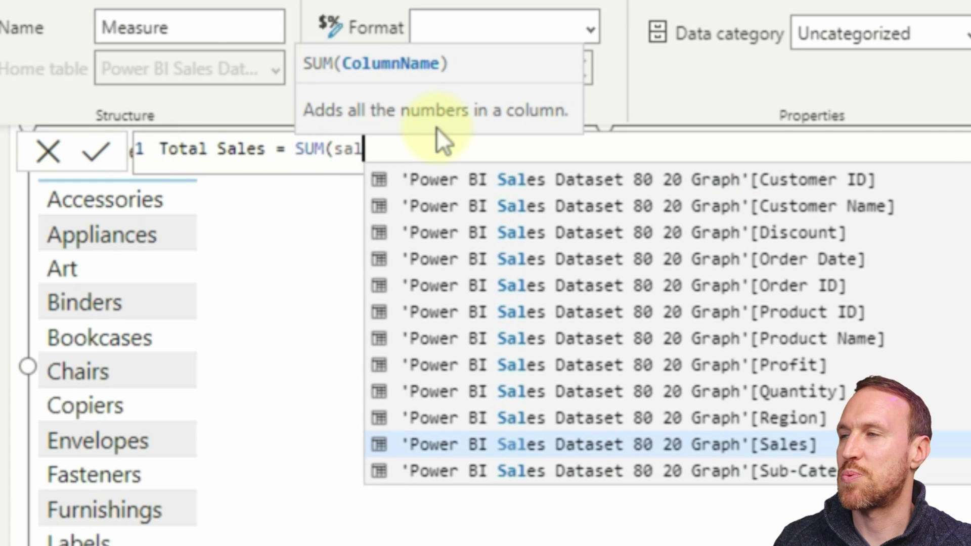
key("Tab")
type(")")
key("Return")
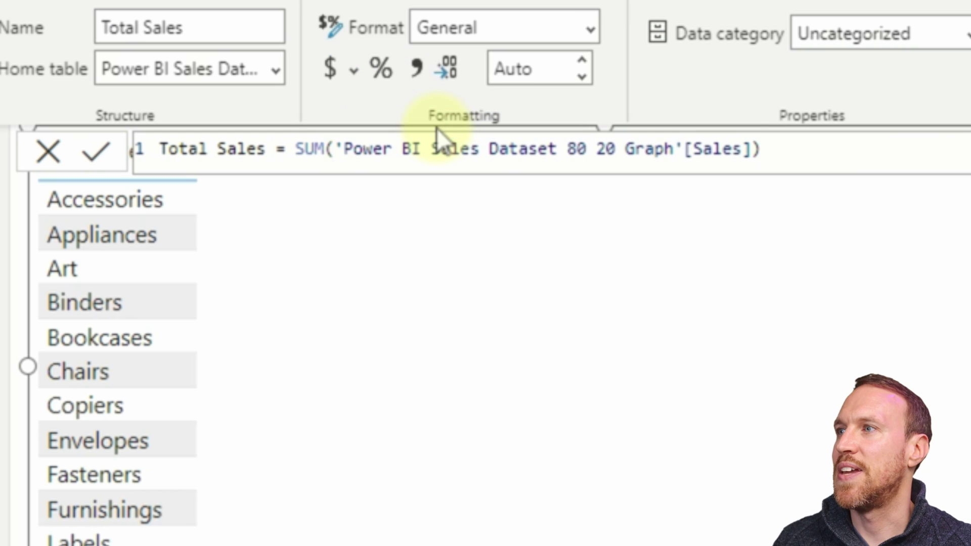
left_click(418, 67)
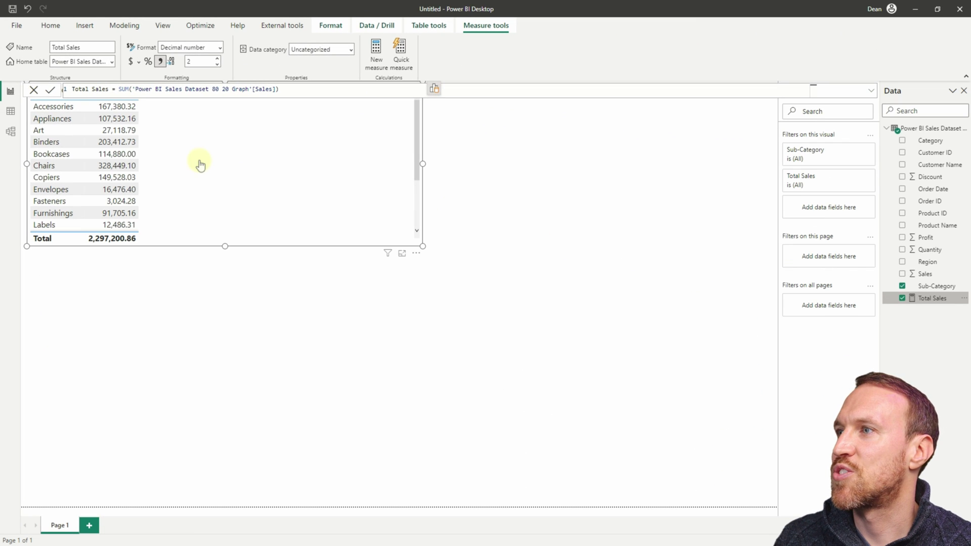
Sort the table by Total Sales in descending order and make it tall enough to show every sub-category.
left_click(561, 242)
left_click(930, 201)
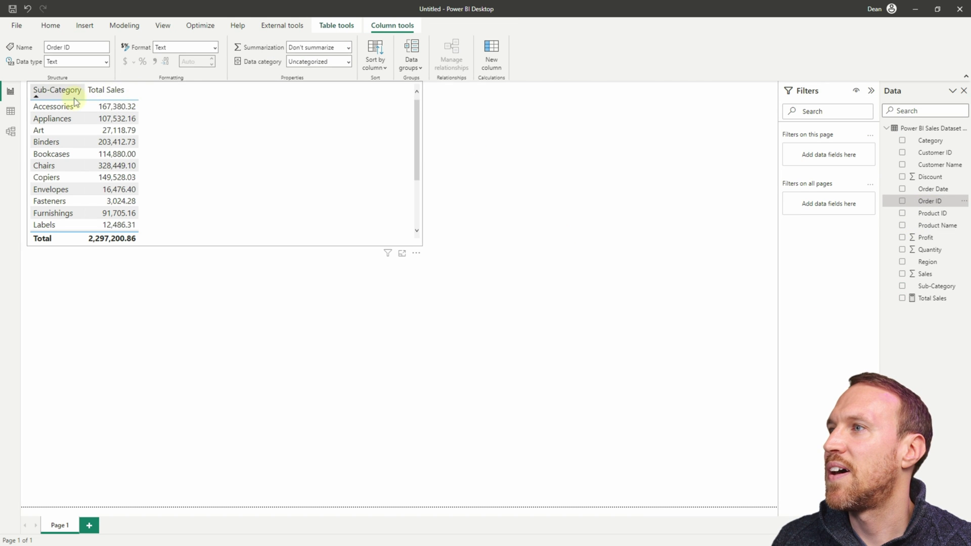
left_click(122, 98)
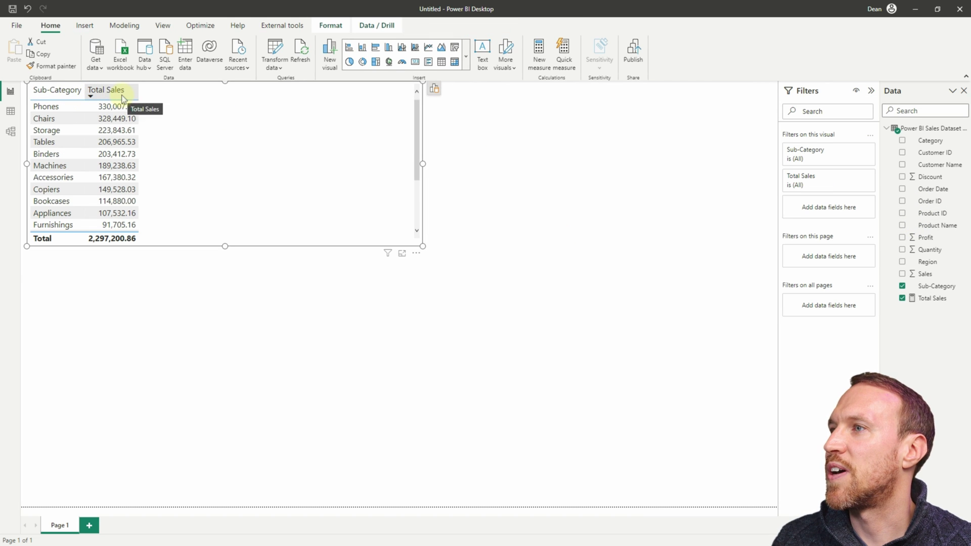
left_click_drag(225, 245, 218, 330)
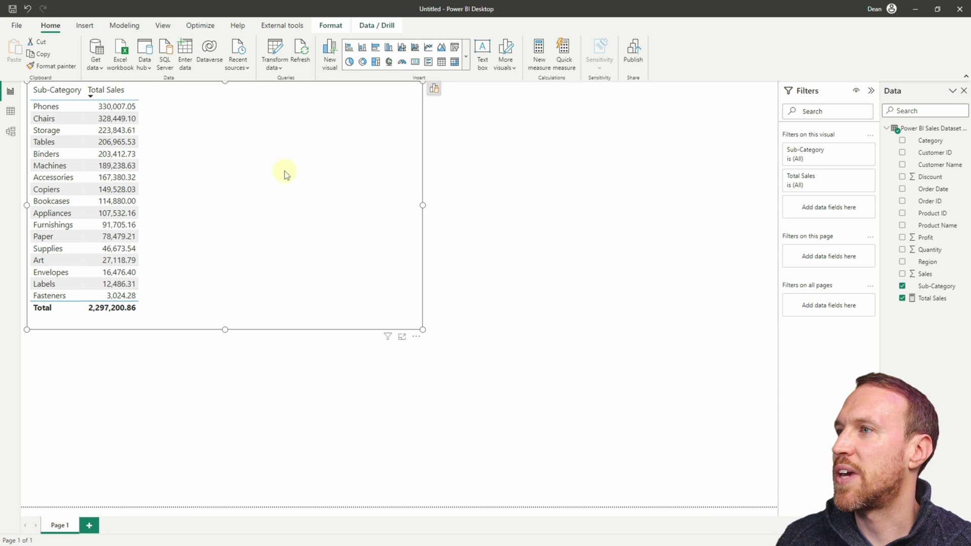
left_click(513, 459)
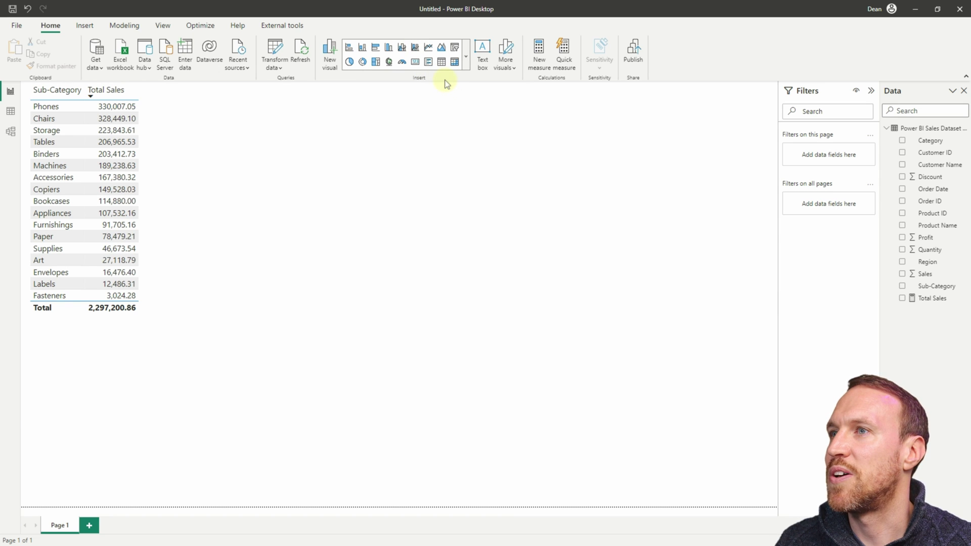
Insert a line and stacked column chart below the table and enlarge it to span the page width.
left_click(402, 47)
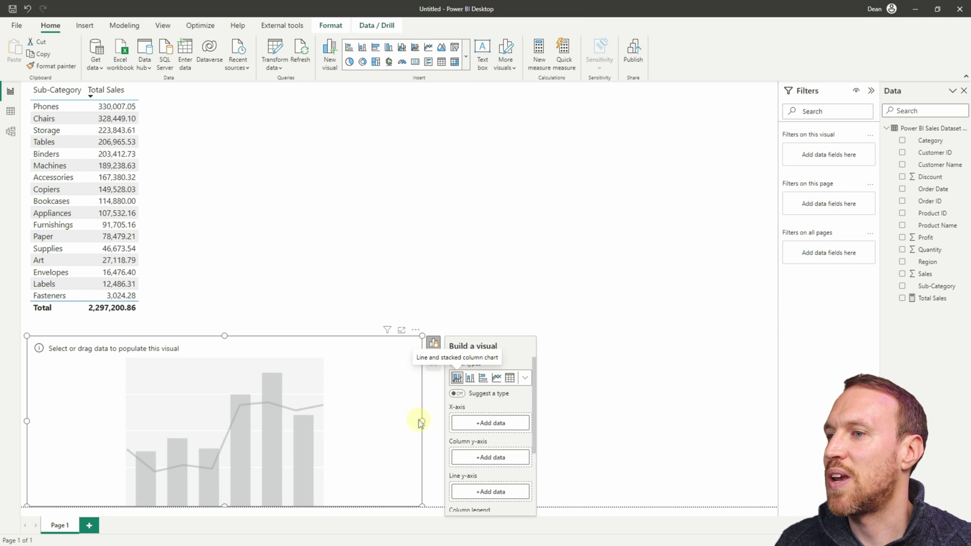
left_click_drag(424, 422, 817, 430)
left_click_drag(403, 338, 404, 324)
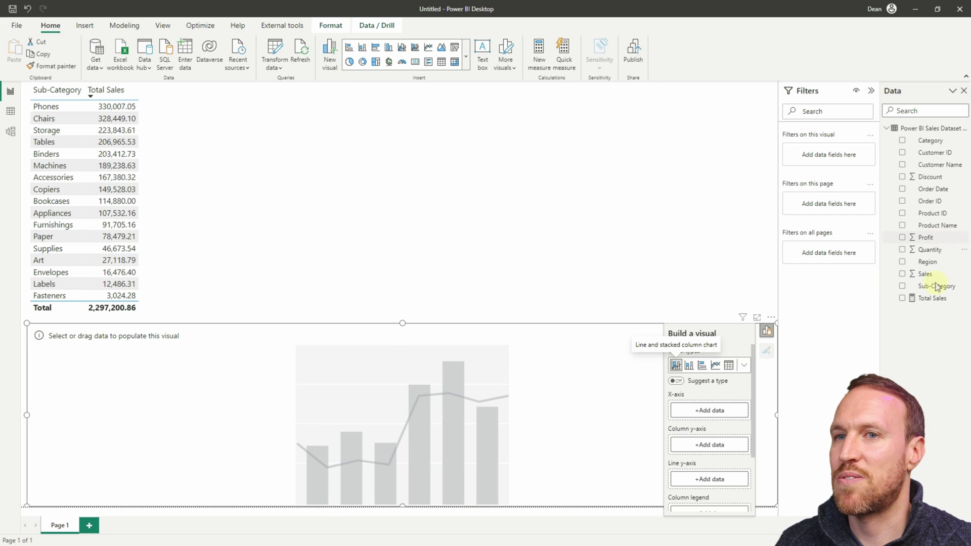
Assign Sub-Category to the chart's X-axis and Total Sales to its column y-axis.
left_click_drag(934, 287, 719, 412)
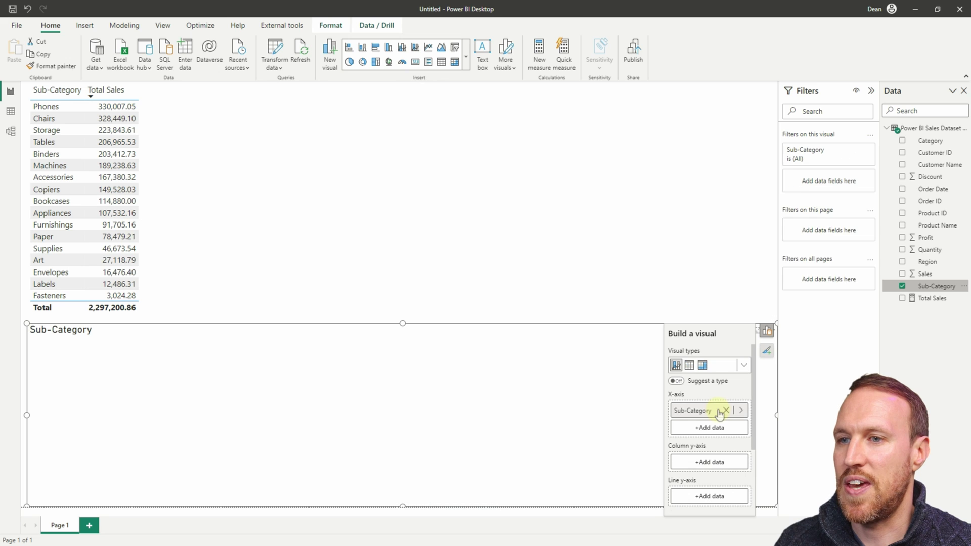
mouse_move(935, 298)
left_mouse_down()
mouse_move(787, 432)
mouse_move(728, 466)
left_mouse_up()
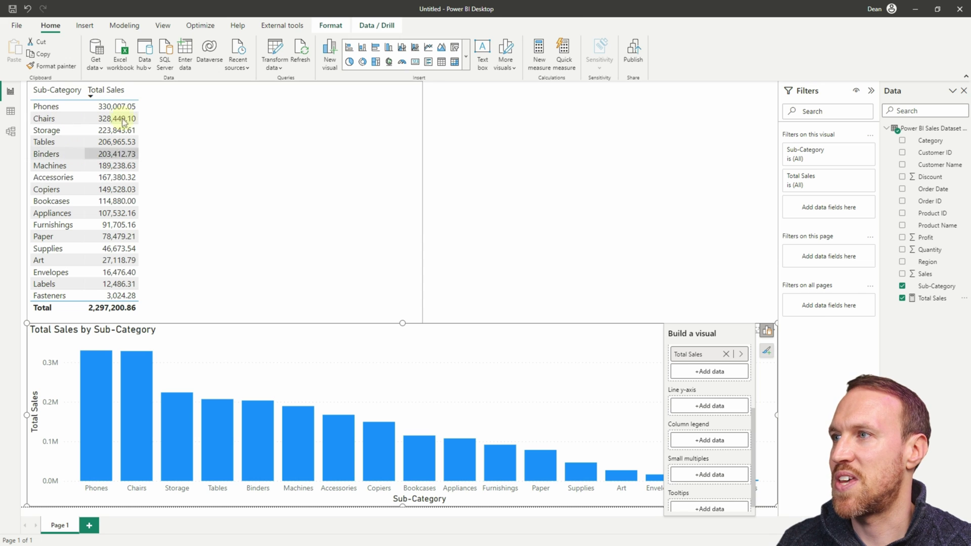
left_click(706, 269)
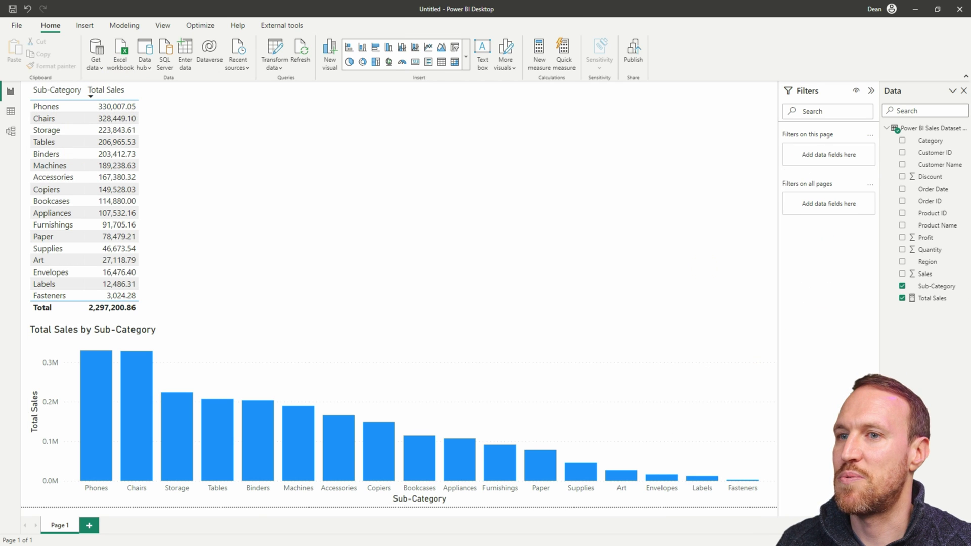
Start a new measure named Rank in the sales dataset and begin its formula on a second line with the RANKX function.
left_click(310, 165)
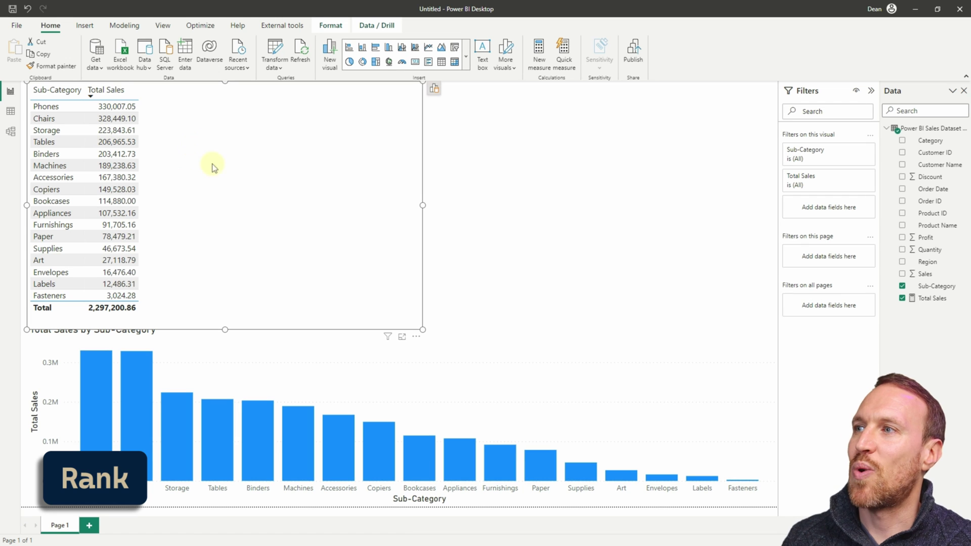
left_click(964, 128)
left_click(964, 128)
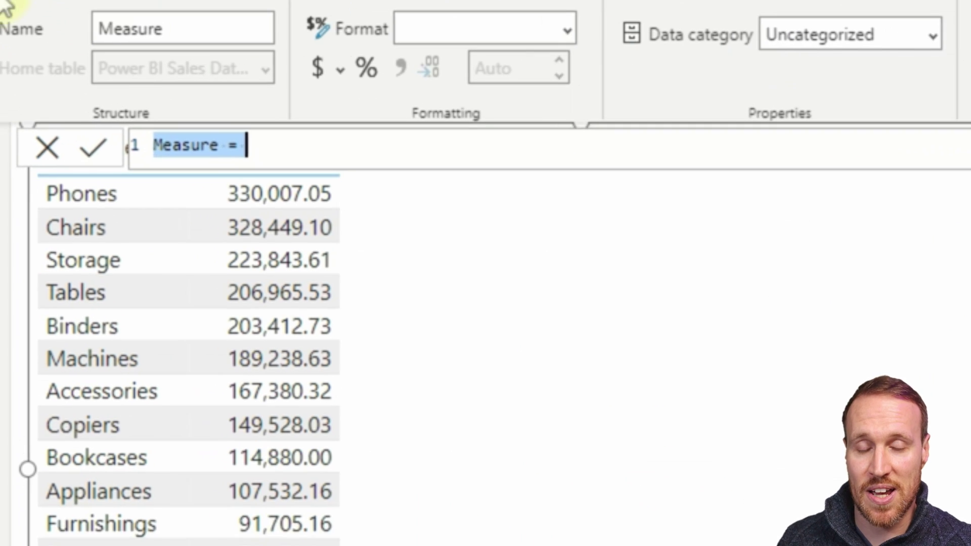
type("Rank =")
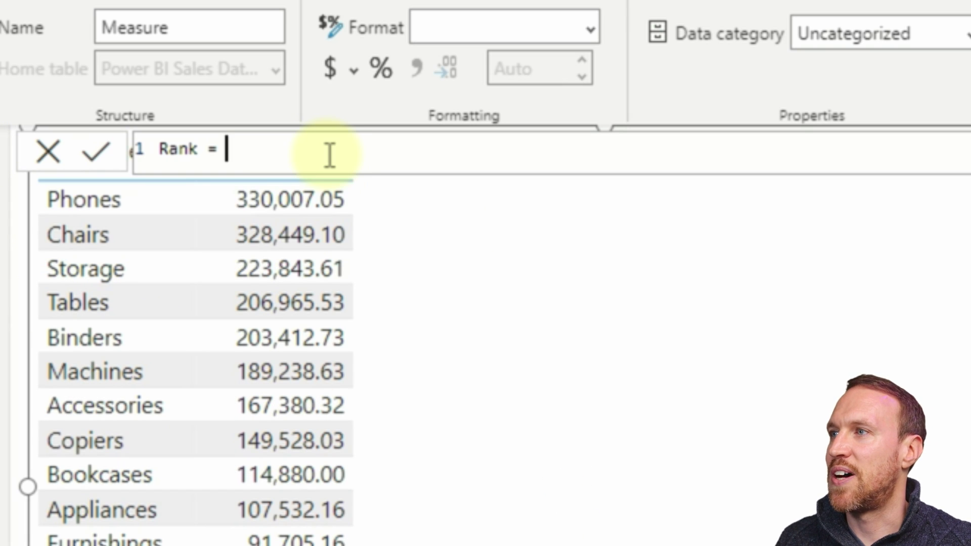
key("shift+Return")
key("Tab")
type("RANK")
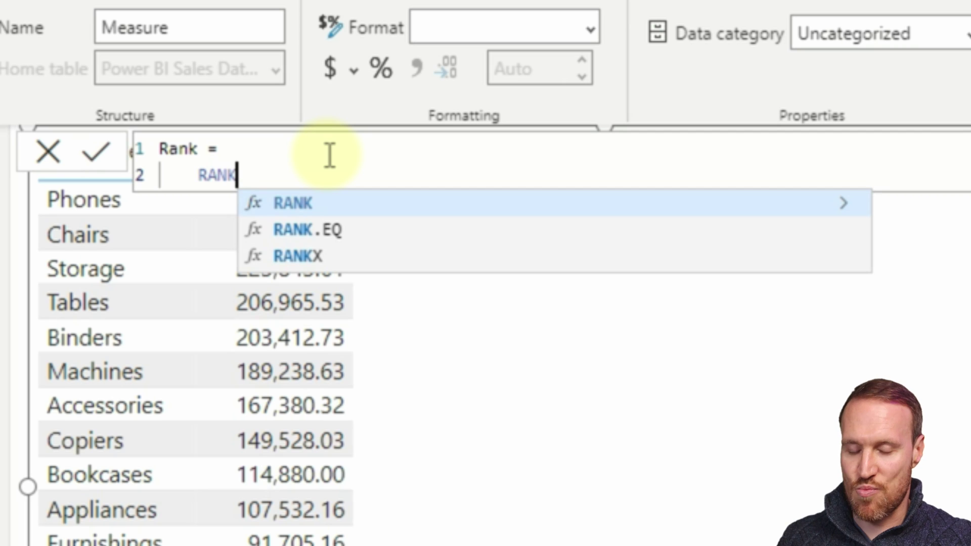
key("Down")
key("Down")
key("Tab")
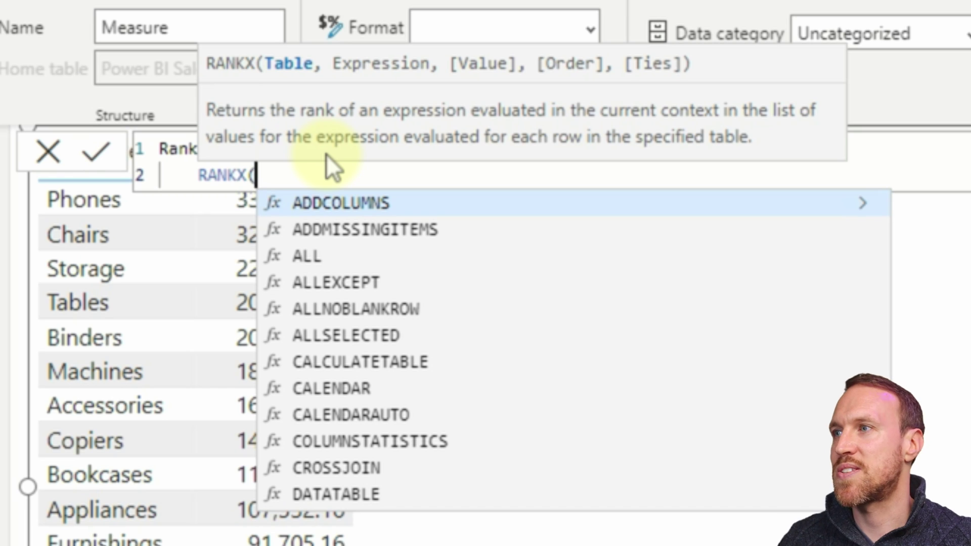
Enter ALL('Power BI Sales Dataset 80 20 Graph'[Sub-Category]) on a new line as the table argument of RANKX.
key("shift+Return")
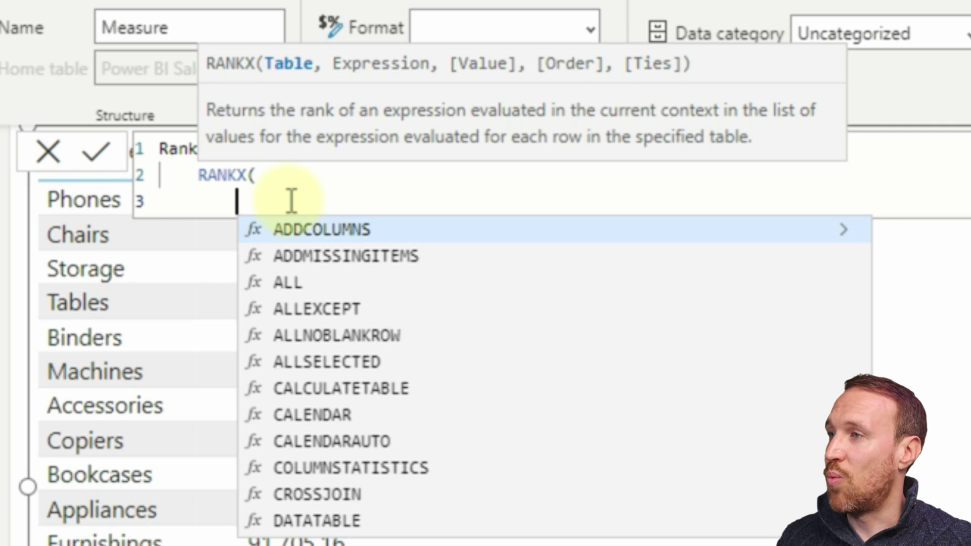
type("ALL(")
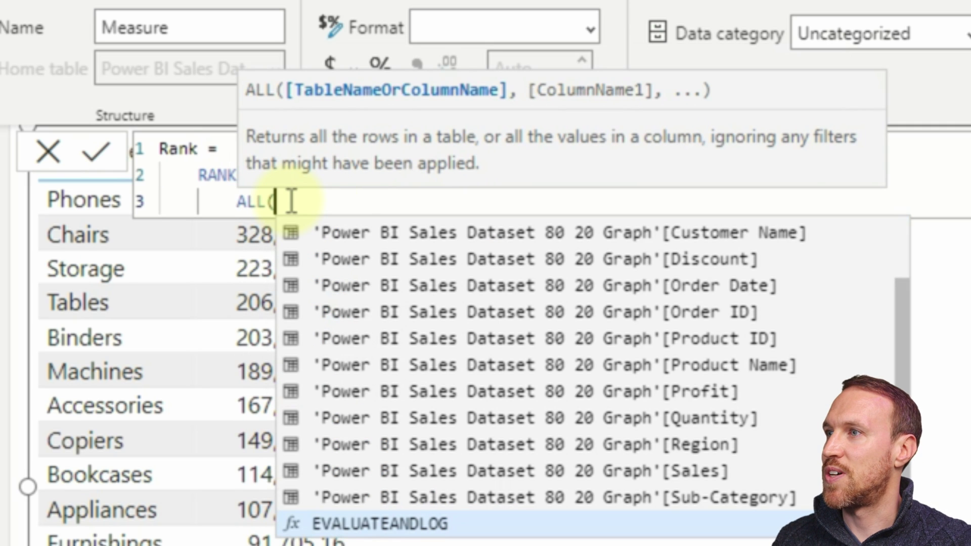
key("Up")
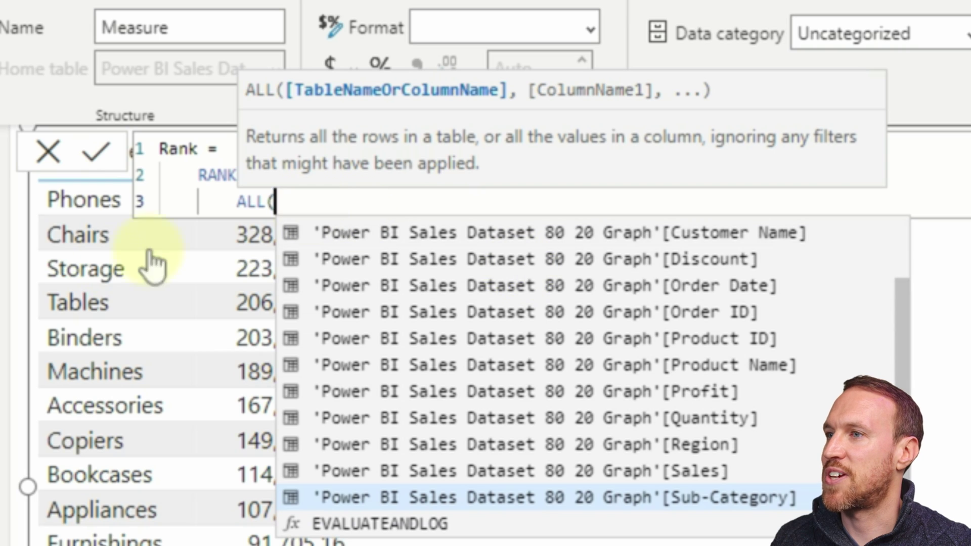
key("Tab")
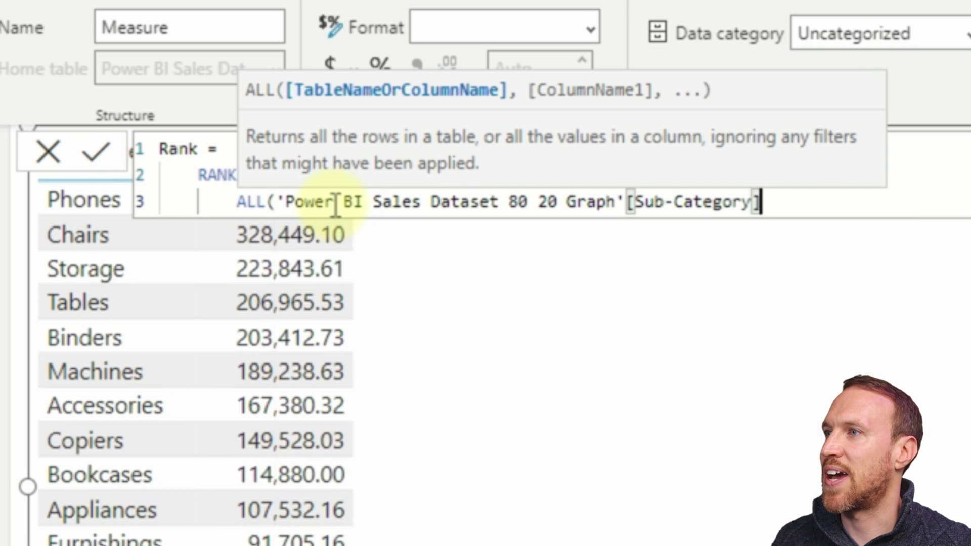
type("),")
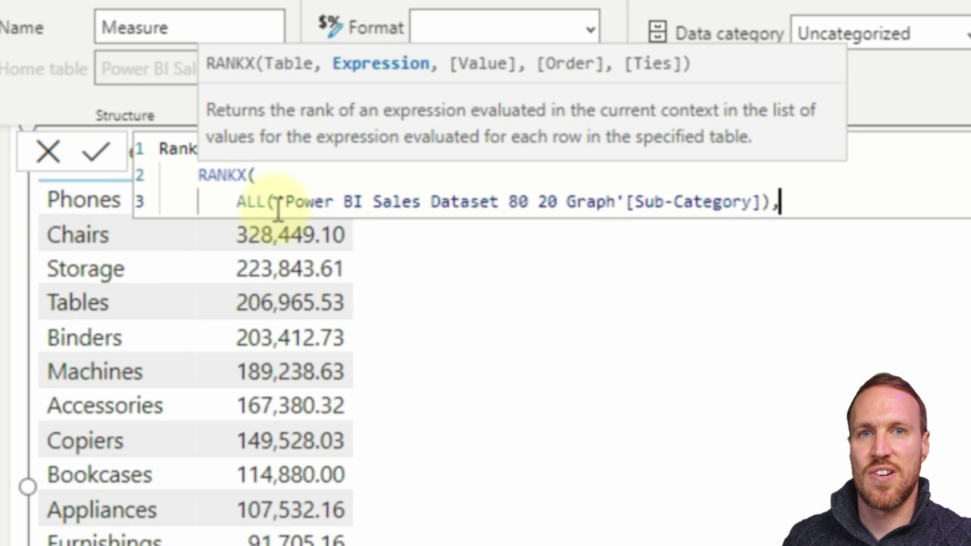
Finish the Rank measure with [Total Sales] on a new line as its expression, and add Rank to the sub-category table.
key("shift+Return")
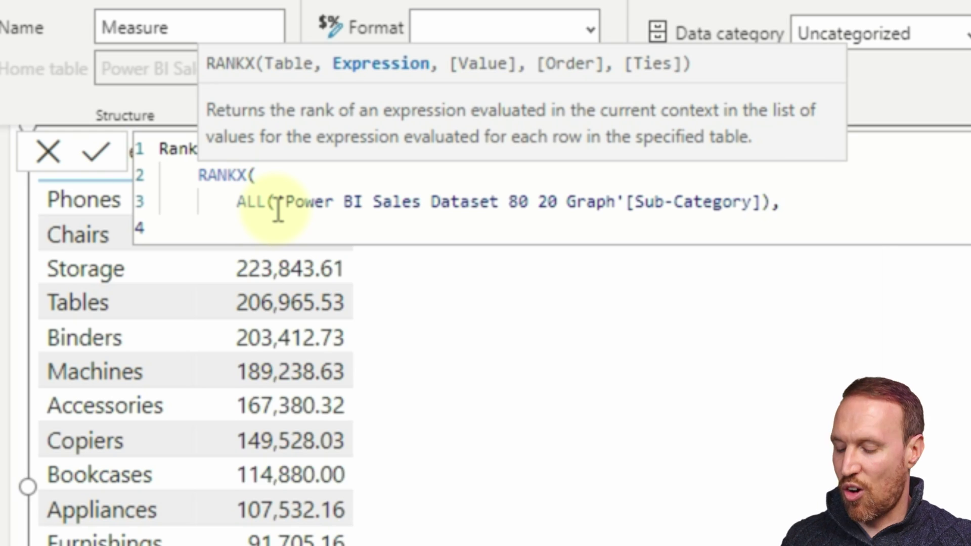
type("tot")
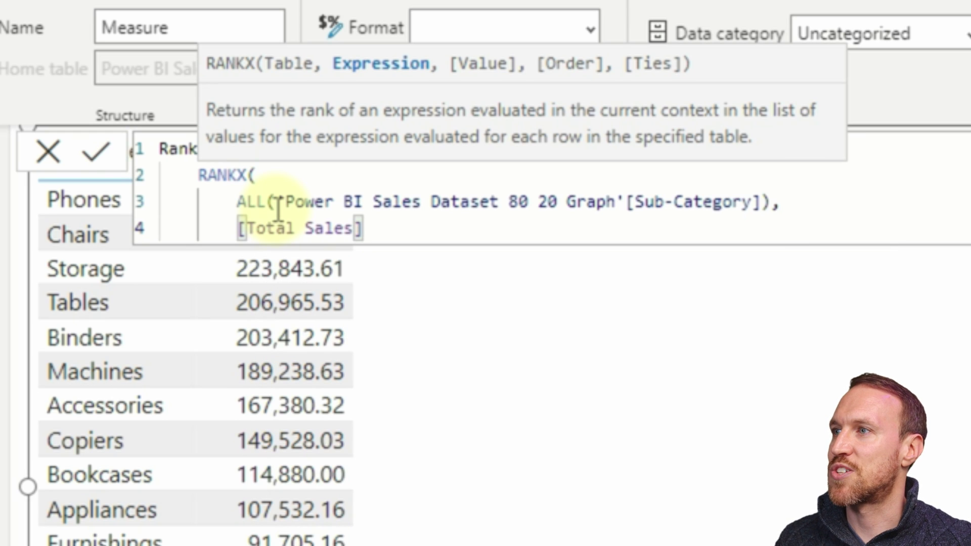
key("shift+Return")
type(")")
key("Return")
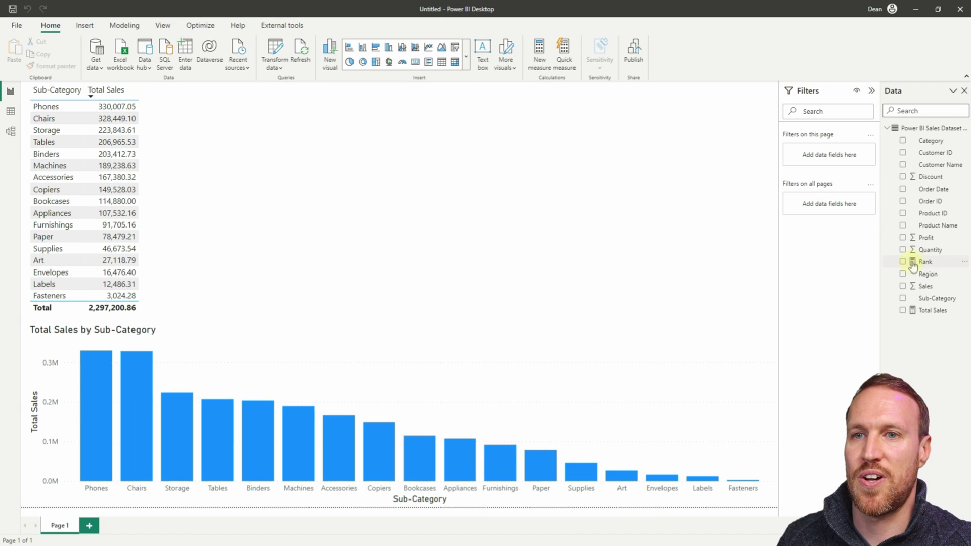
left_click_drag(912, 263, 152, 157)
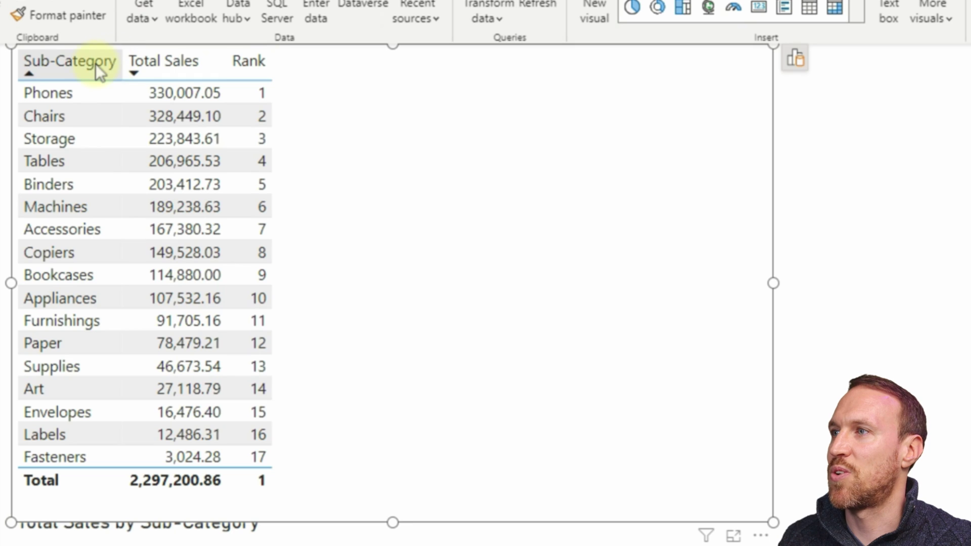
Sort the table by Sub-Category and by ascending Total Sales, and return it to descending Total Sales.
left_click(59, 71)
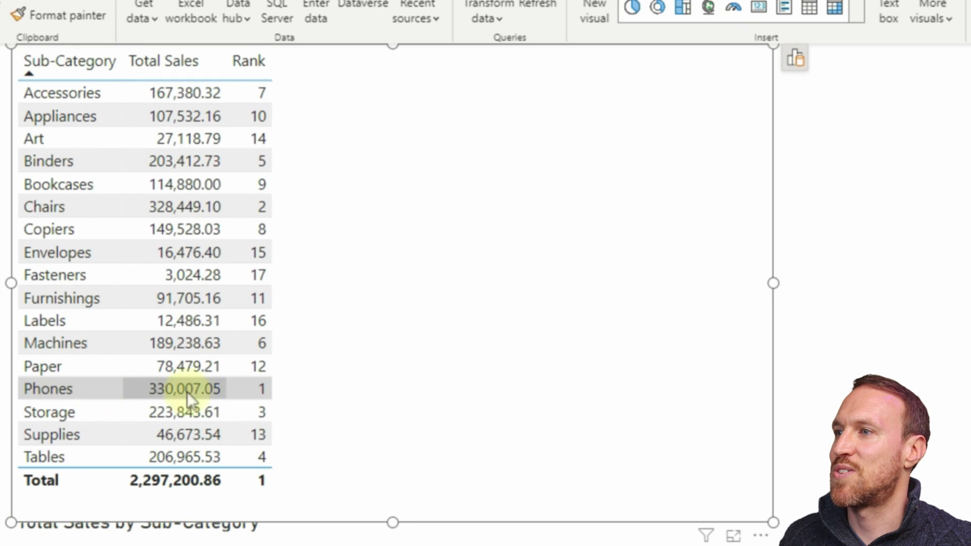
left_click(181, 66)
left_click(180, 64)
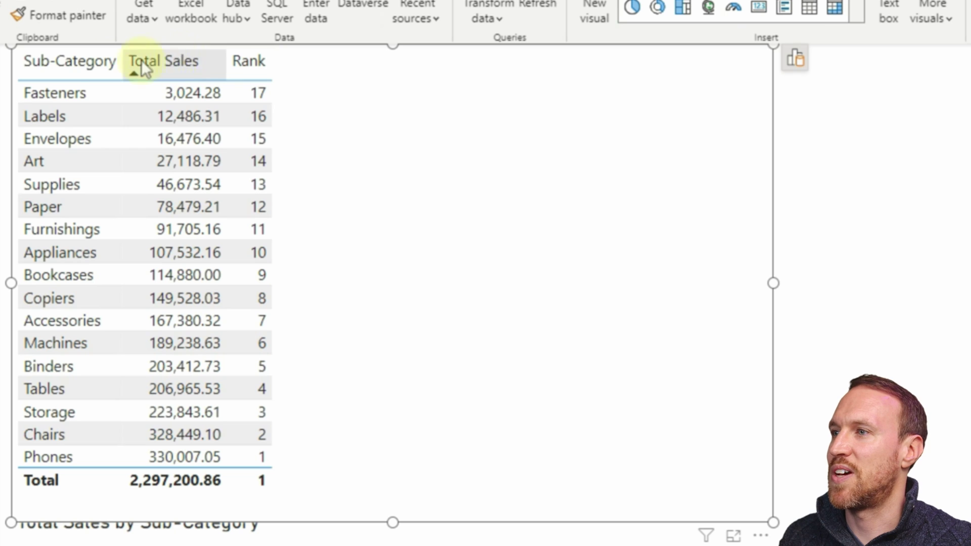
left_click(192, 62)
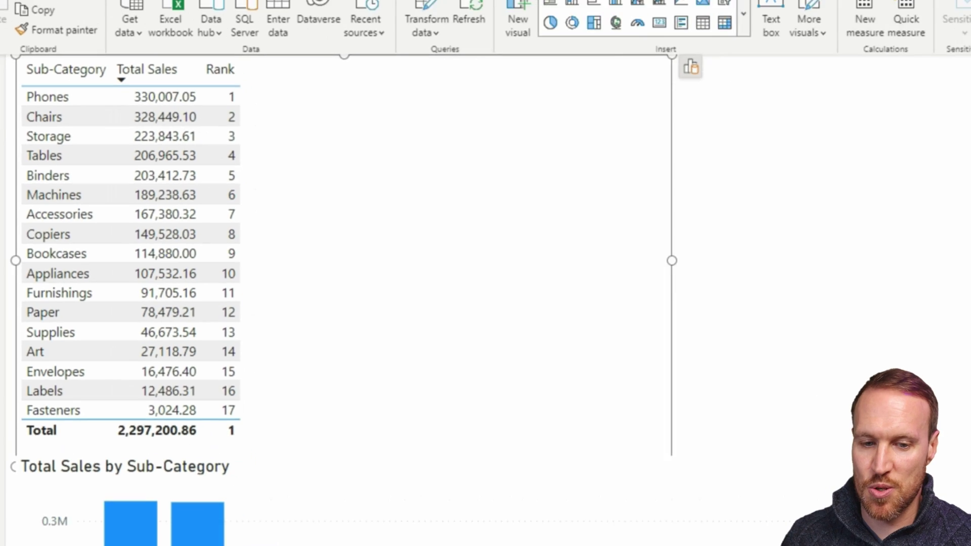
Start a new measure named Running Total Sales in the sales dataset and begin its formula on a second line with CALCULATE.
right_click(910, 126)
left_click(910, 136)
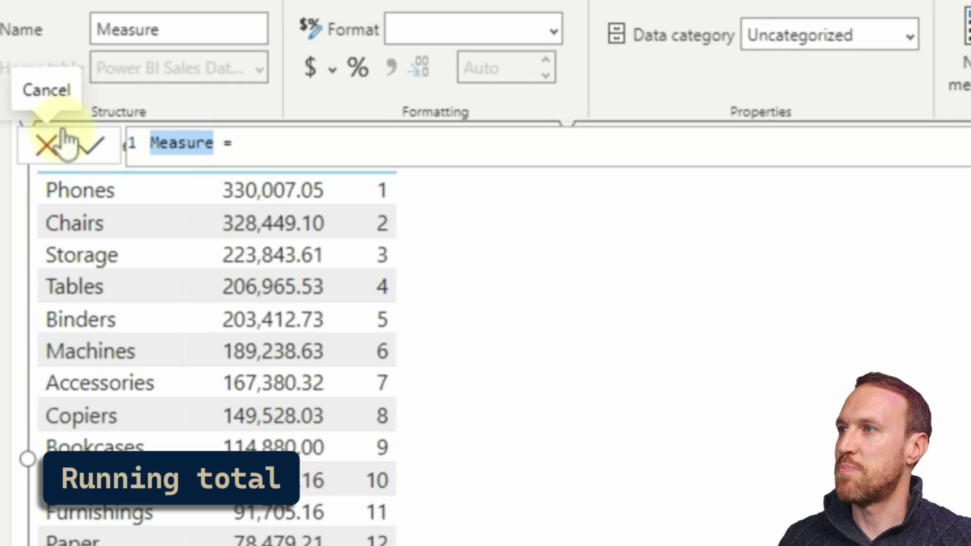
type("Running T")
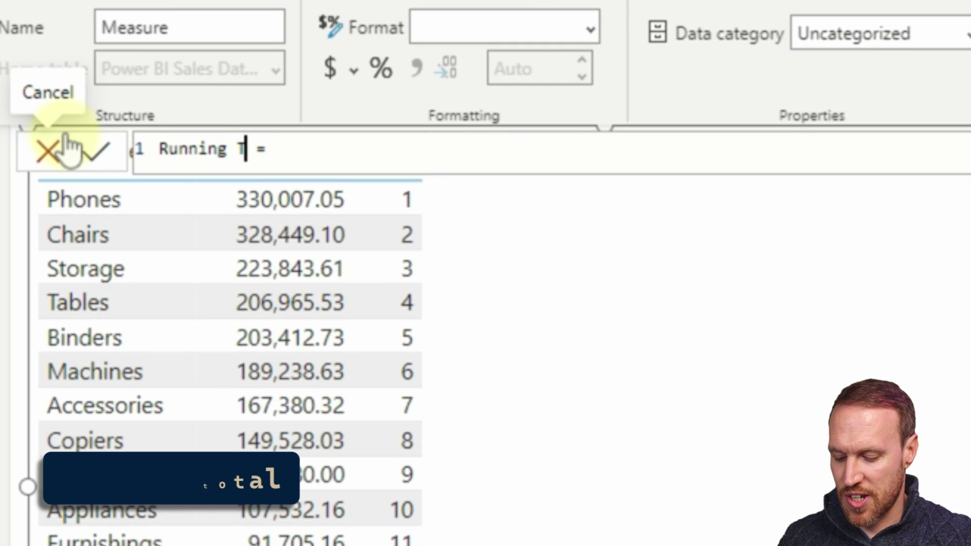
type("otal Sales")
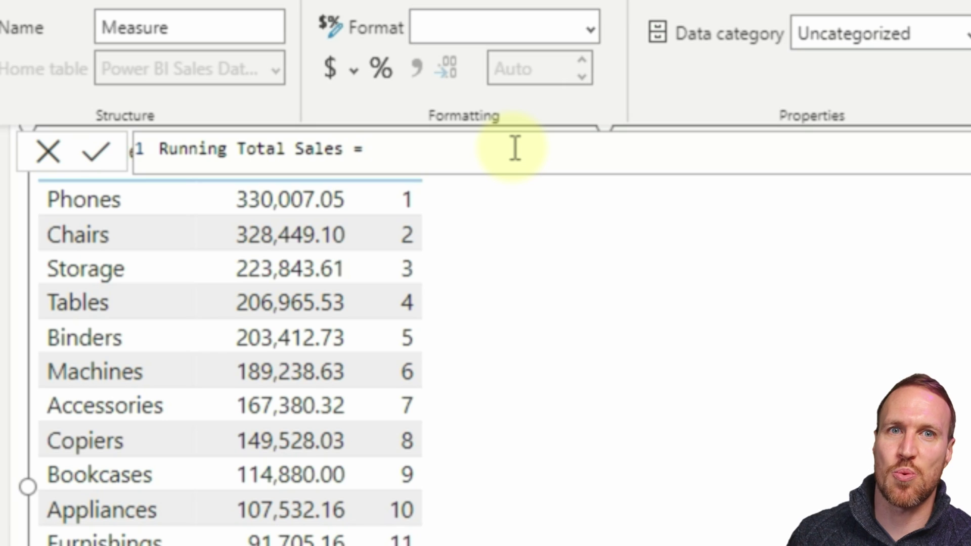
key("shift+Return")
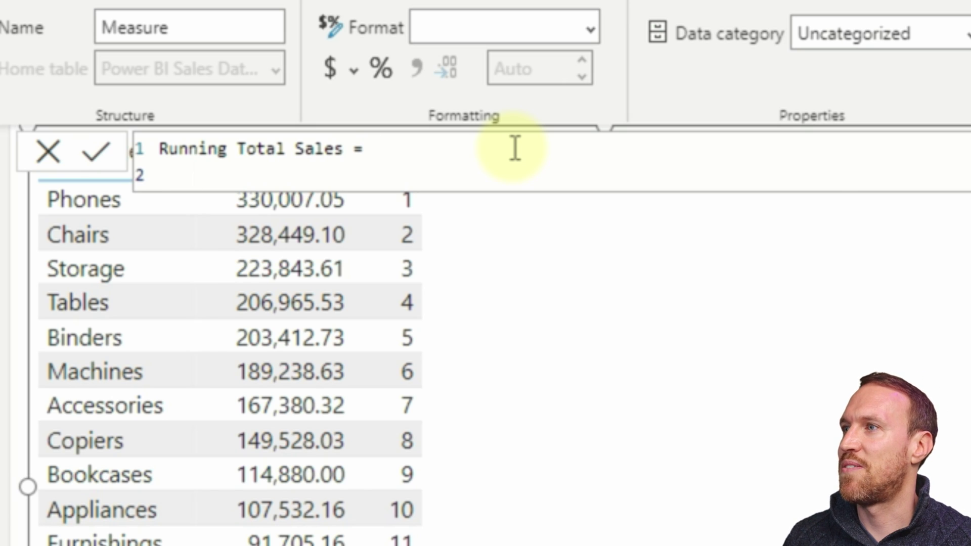
type("Cal")
key("Tab")
key("shift+Return")
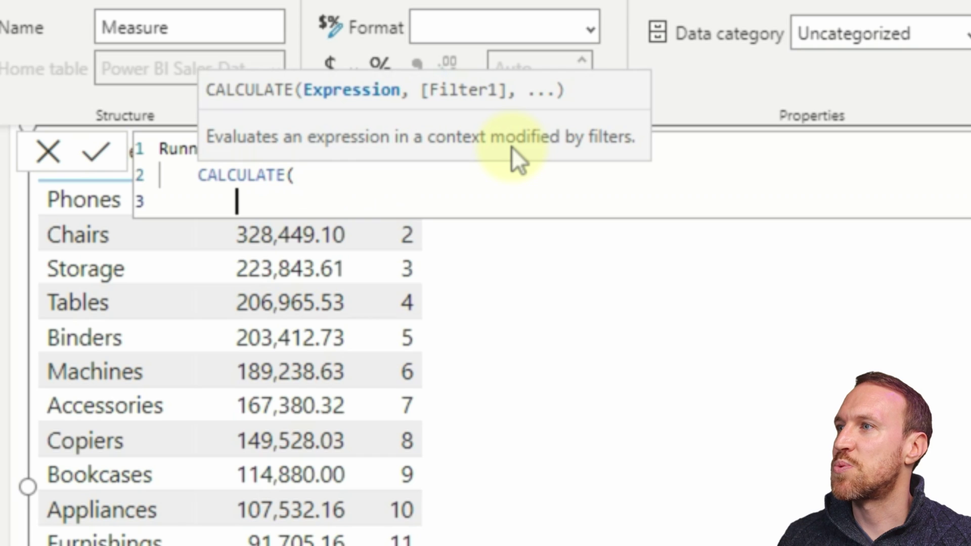
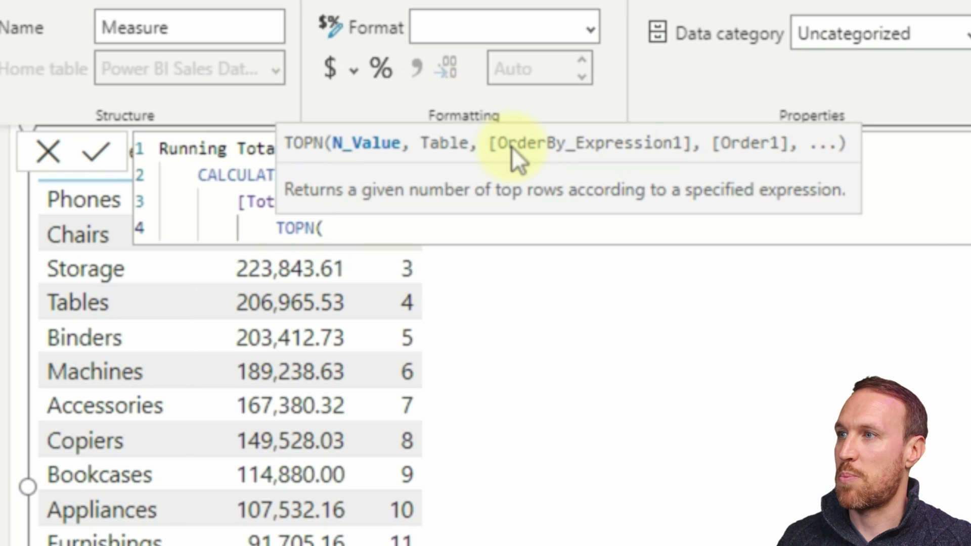
Enter [Rank] as TOPN's N value and ALL('Power BI Sales Dataset 80 20 Graph'[Sub-Category]) on a new line as its table.
type("rank")
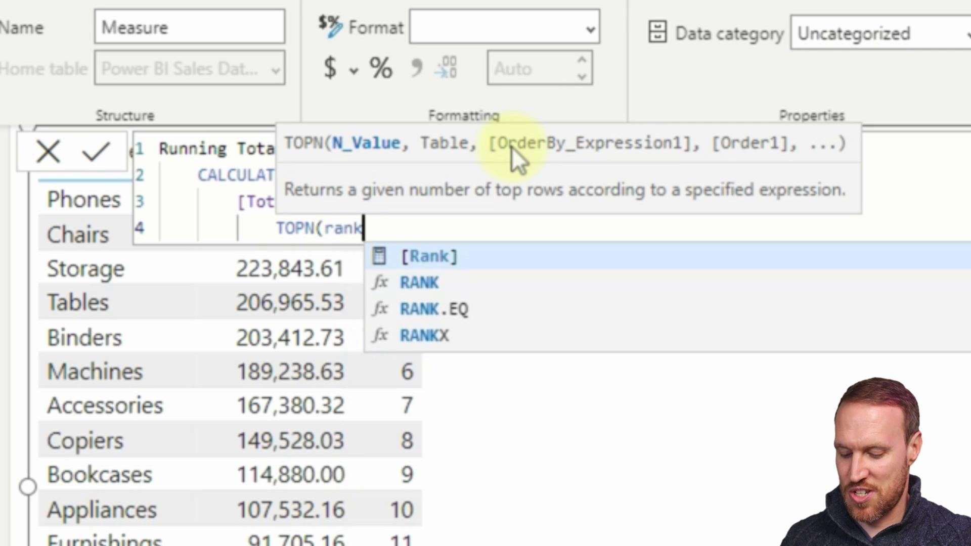
key("Tab")
type(",")
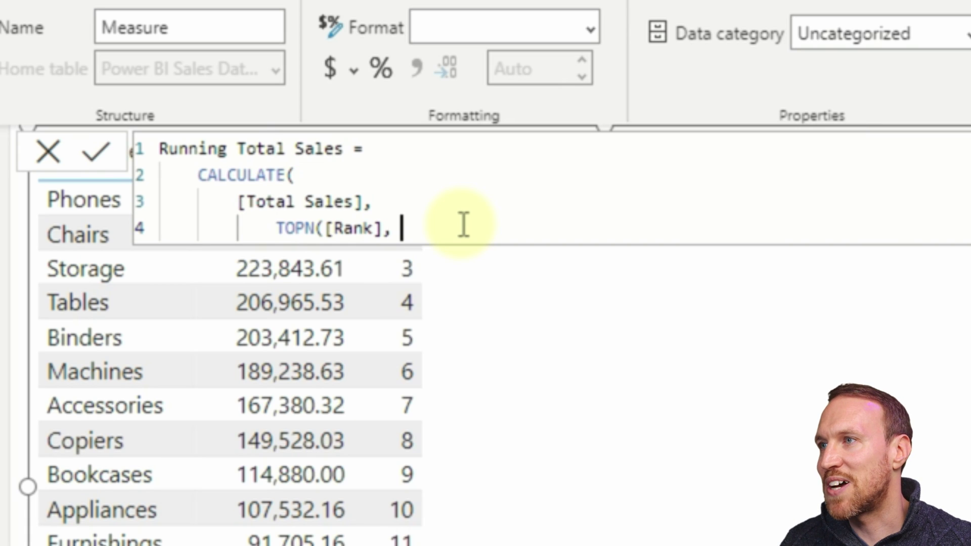
key("shift+Return")
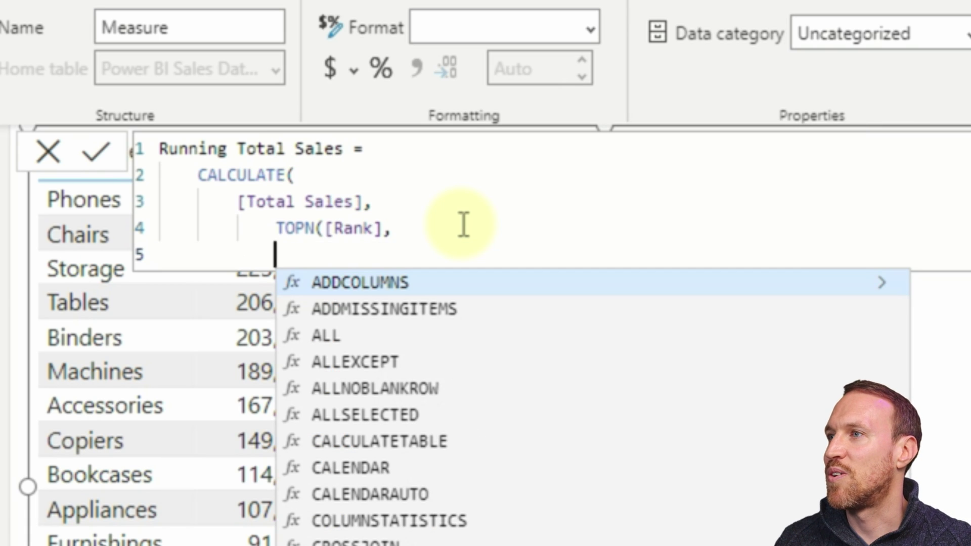
type("ALL(sub")
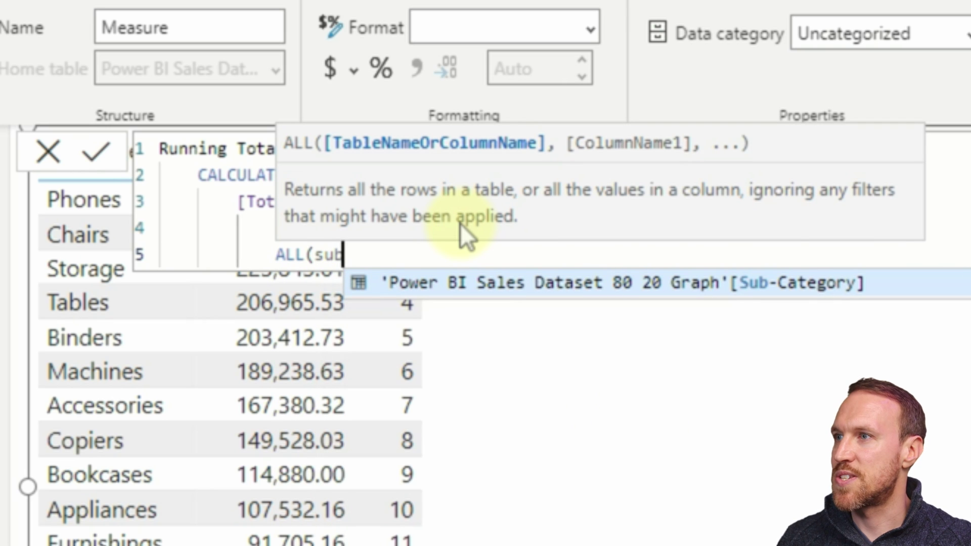
key("Tab")
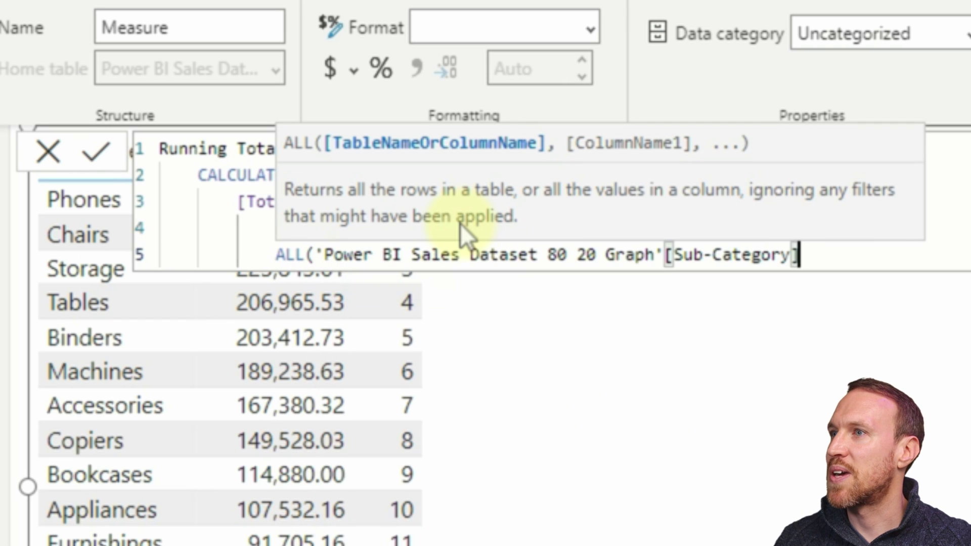
type("),")
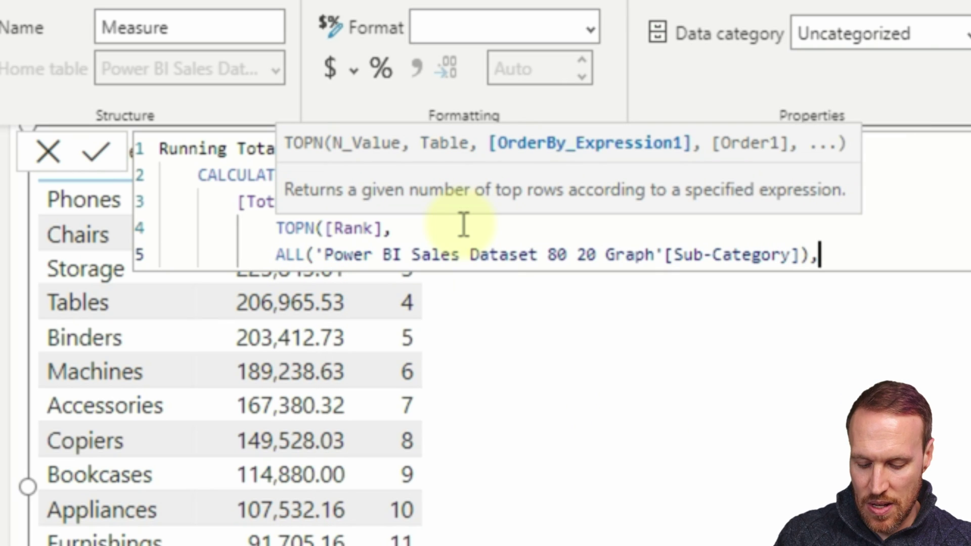
Enter [Total Sales] as TOPN's order-by expression, close both functions on separate lines, and commit the Running Total Sales measure.
key("shift+Return")
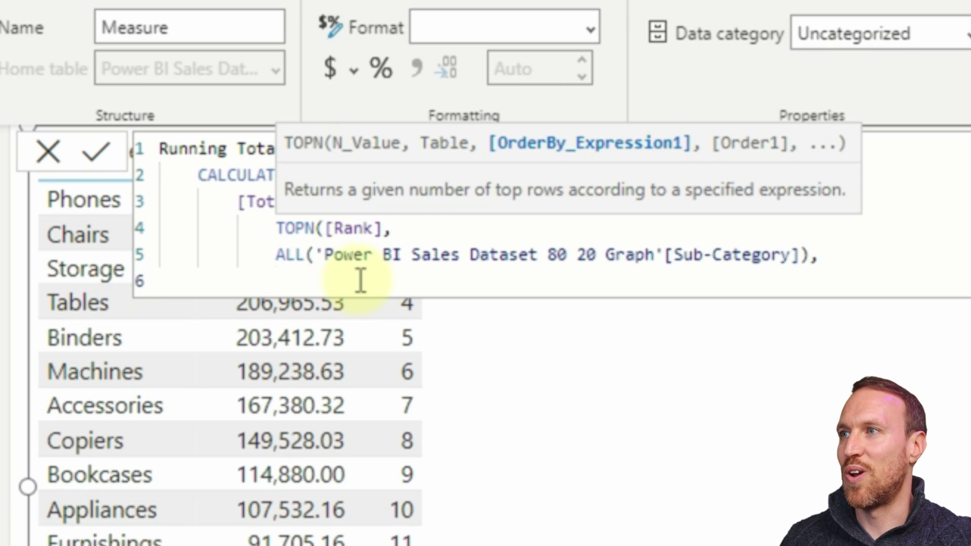
type("Tot")
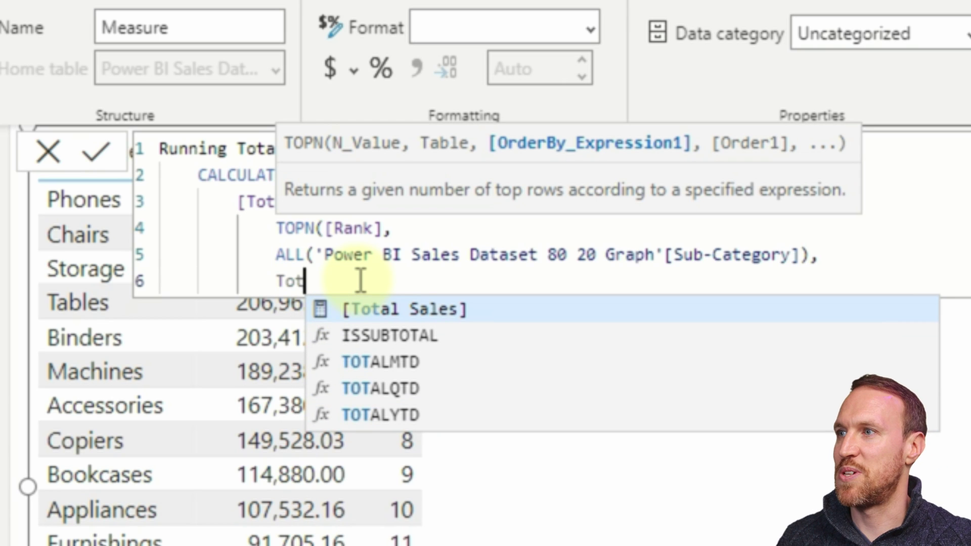
key("Tab")
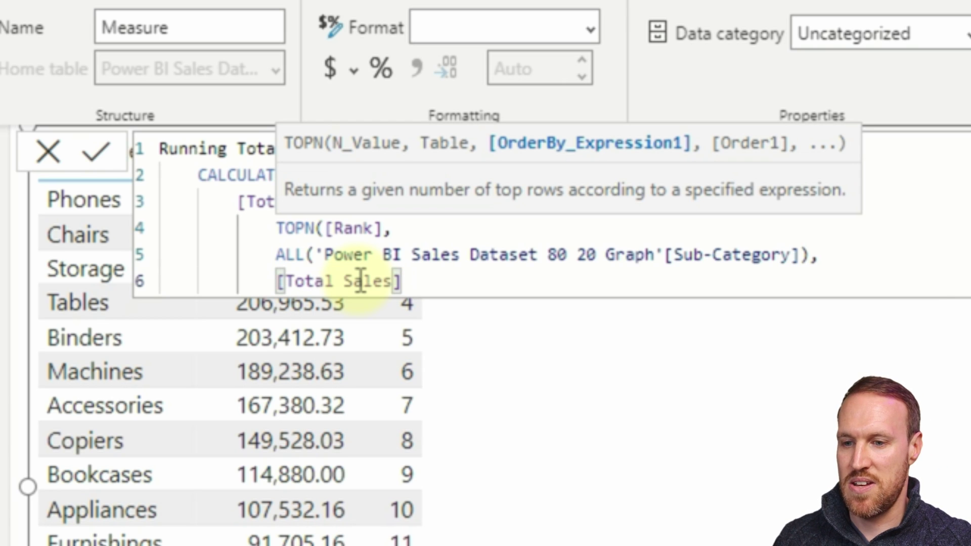
key("Return")
type(")")
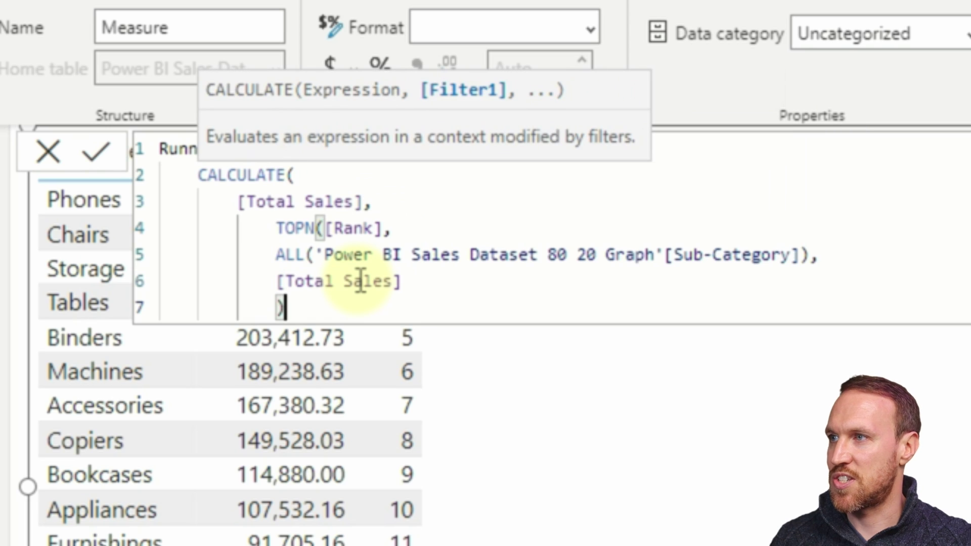
key("Return")
type(")")
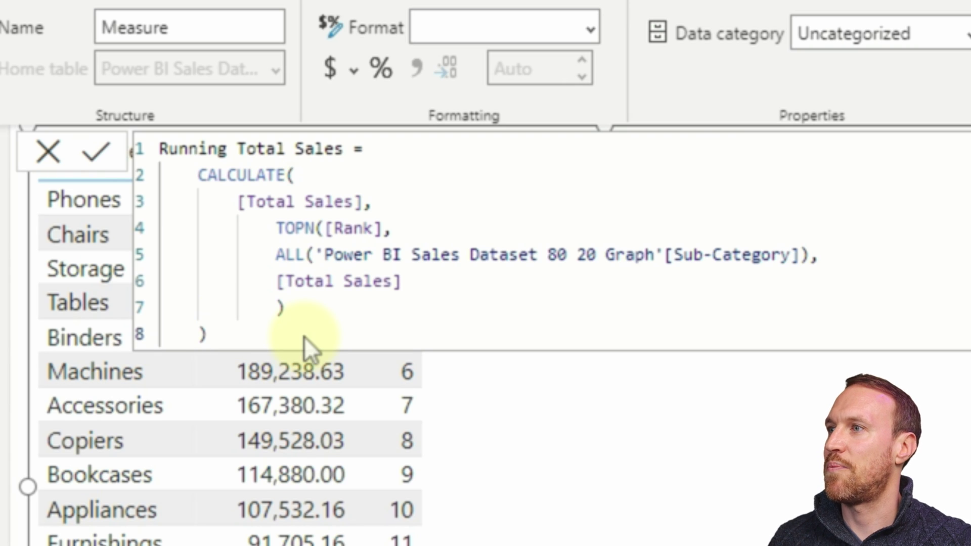
key("Return")
left_click(415, 64)
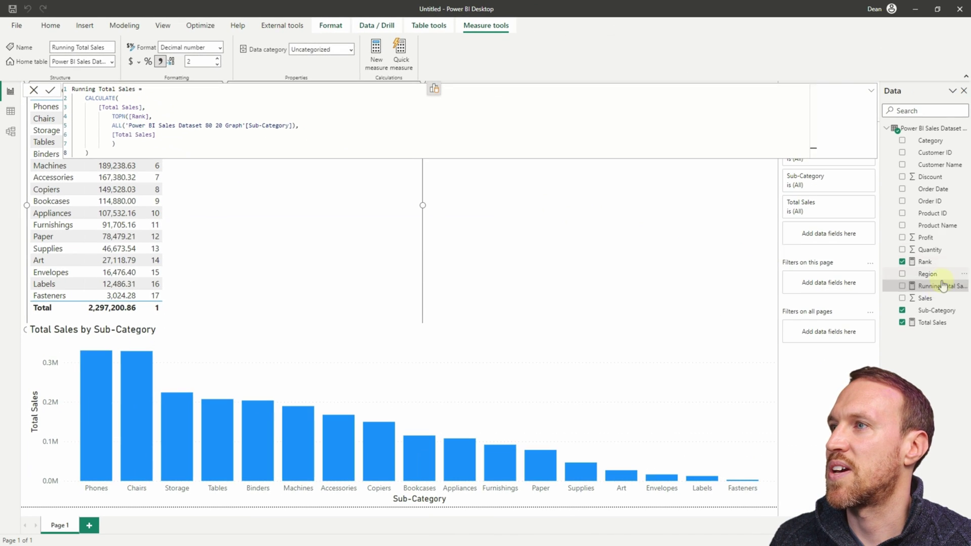
Add Running Total Sales to the sub-category table and move Rank behind it as the last column.
left_click_drag(928, 284, 306, 213)
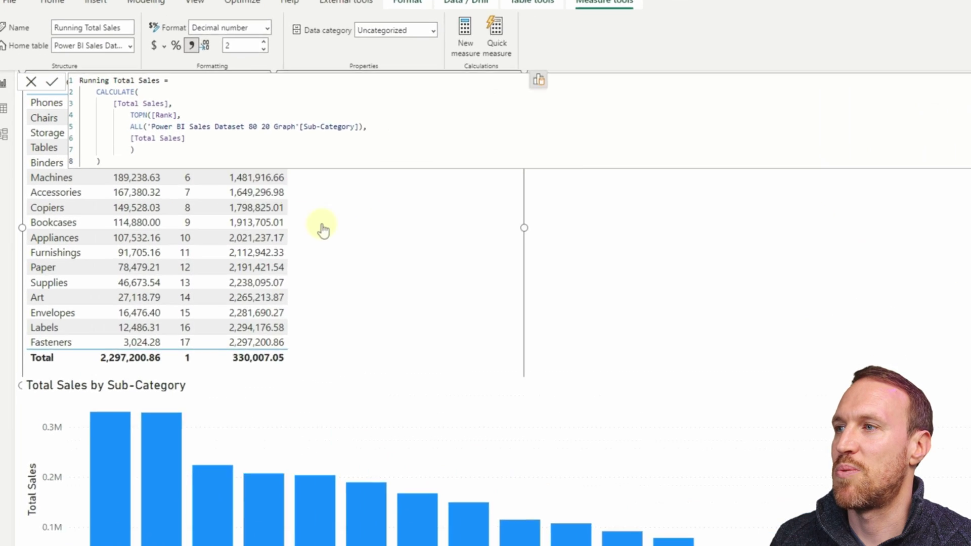
left_click(328, 279)
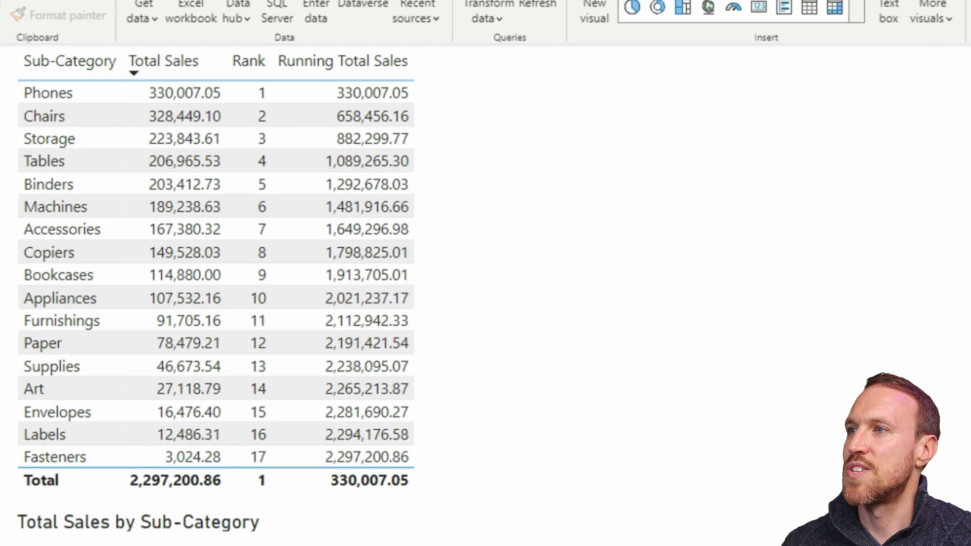
left_click(487, 187)
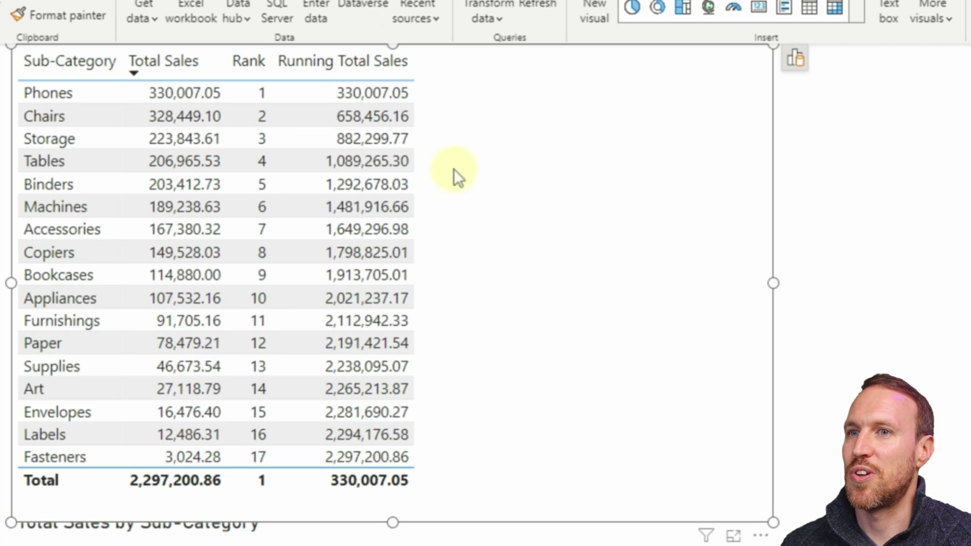
left_click(795, 58)
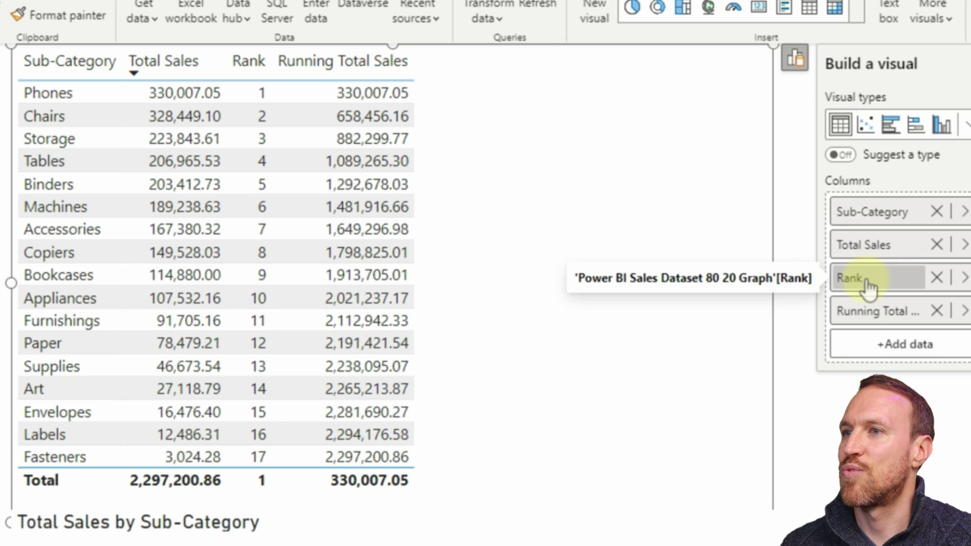
left_click_drag(866, 283, 882, 331)
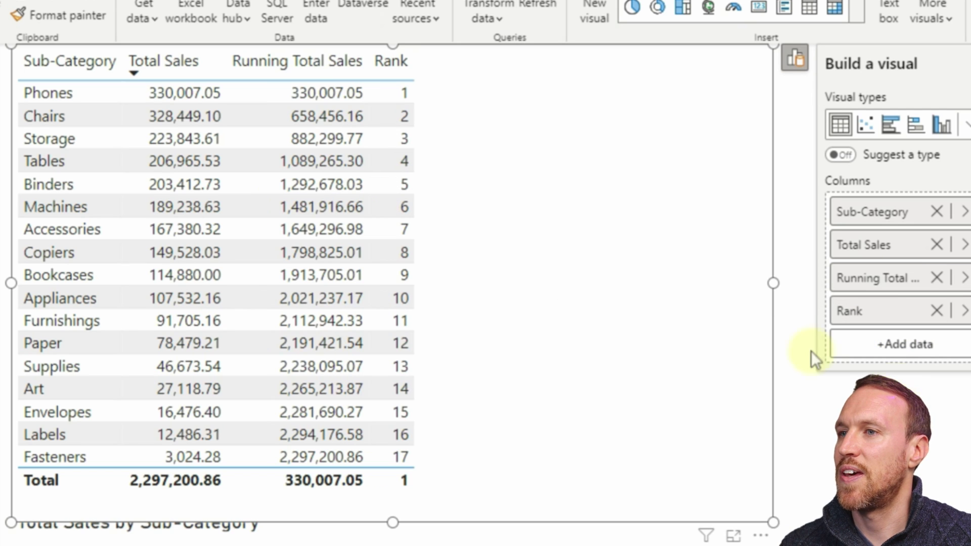
key("Escape")
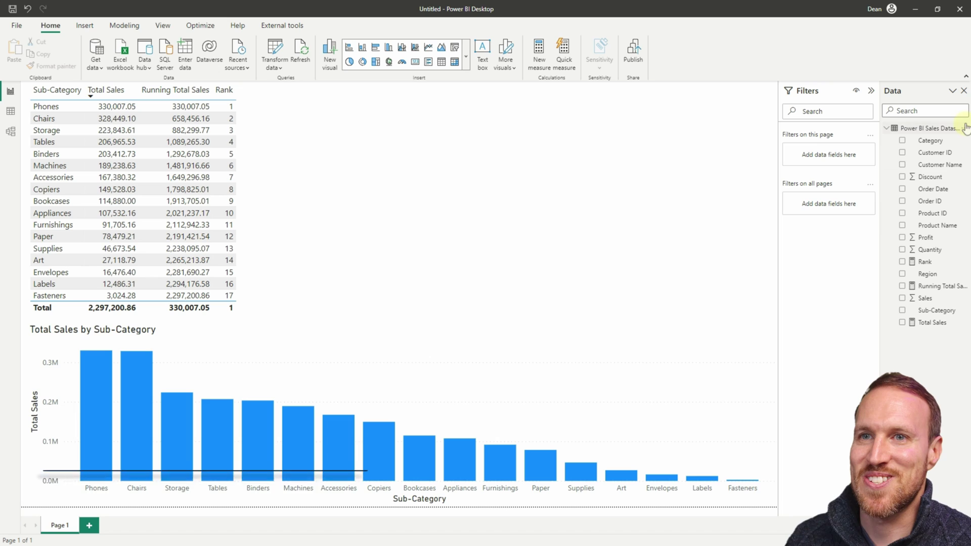
Start a new measure named Total Sales (ALL) in the sales dataset and begin its formula on a second line with CALCULATE.
left_click(963, 128)
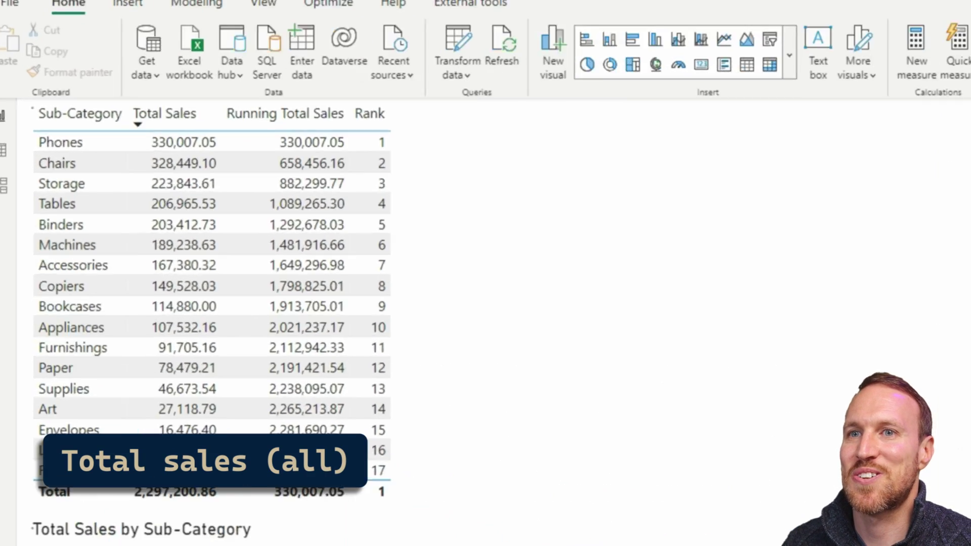
left_click(897, 133)
left_click_drag(228, 148, 109, 147)
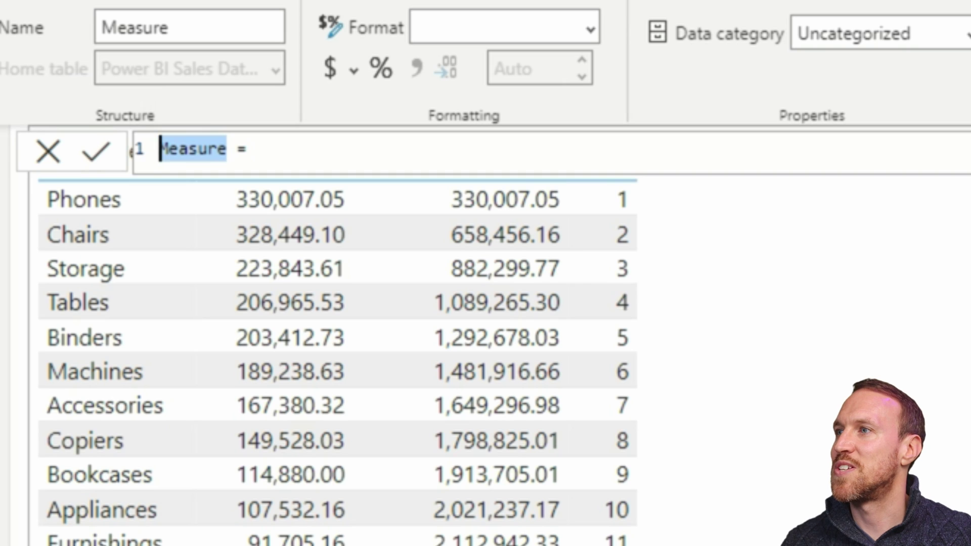
type("Total Sales (ALL")
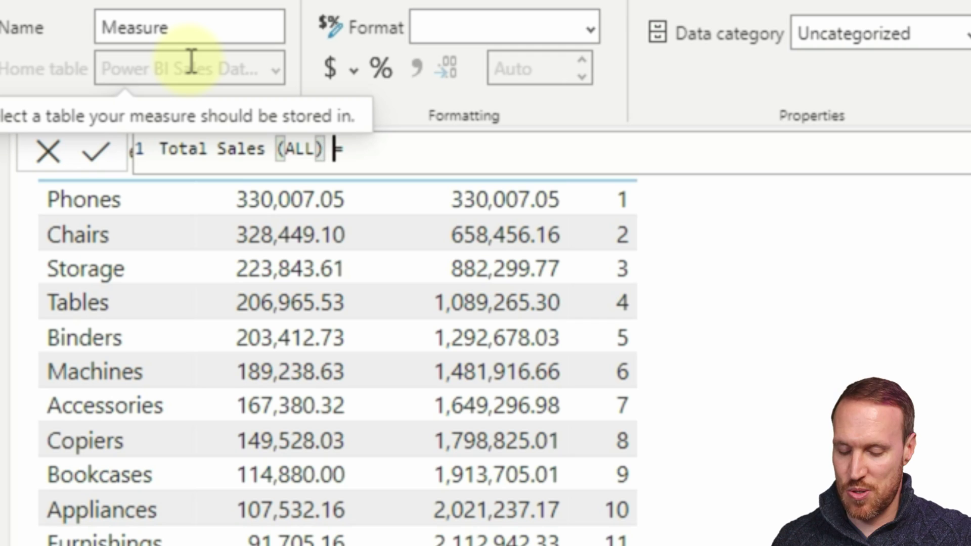
key("End")
key("shift+Return")
key("Tab")
type("Ca")
key("Tab")
Add ALL('Power BI Sales Dataset 80 20 Graph'[Sub-Category] on a new line inside CALCULATE as the filter.
key("shift+Return")
type("Al")
key("Tab")
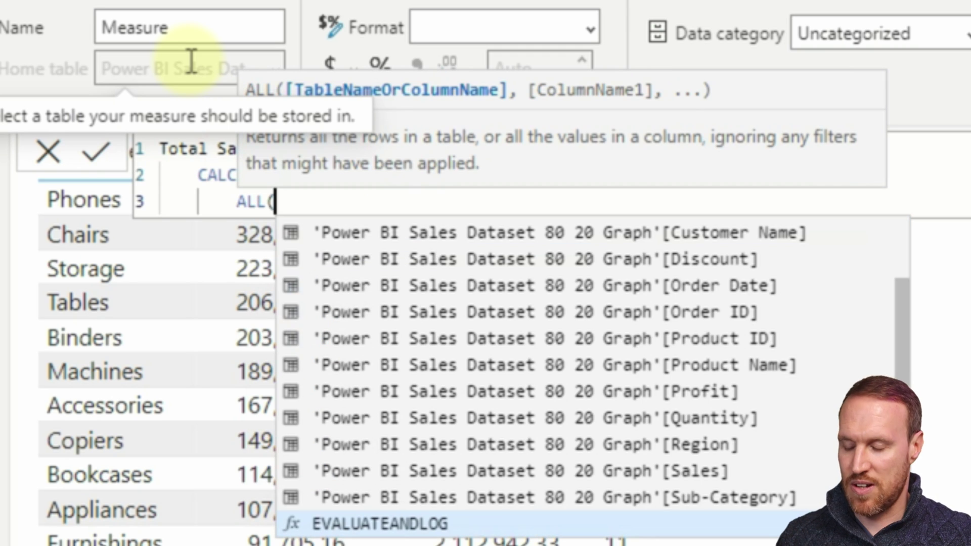
type("sub")
key("Tab")
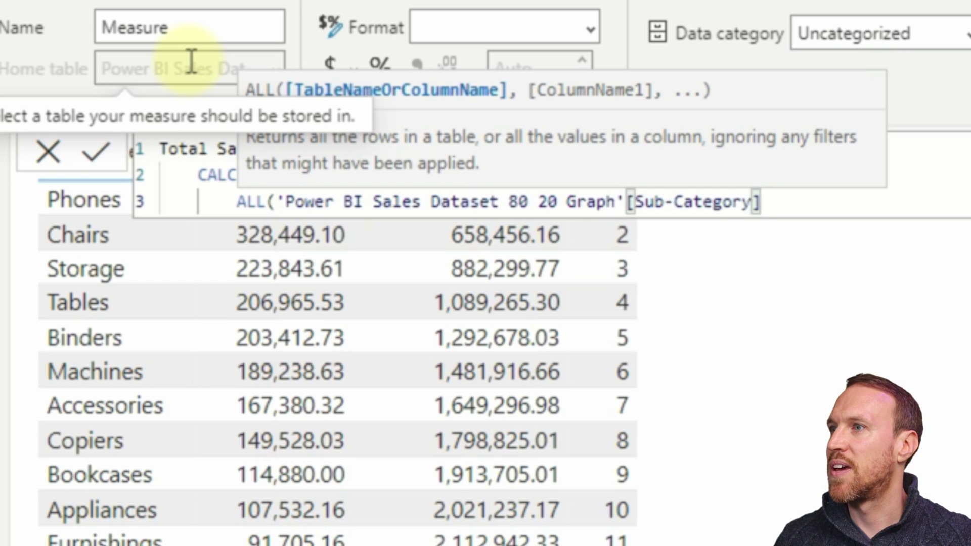
Insert [Total Sales] and a comma on its own line above the ALL filter as CALCULATE's expression.
left_click(362, 184)
key("shift+Return")
type("Tot")
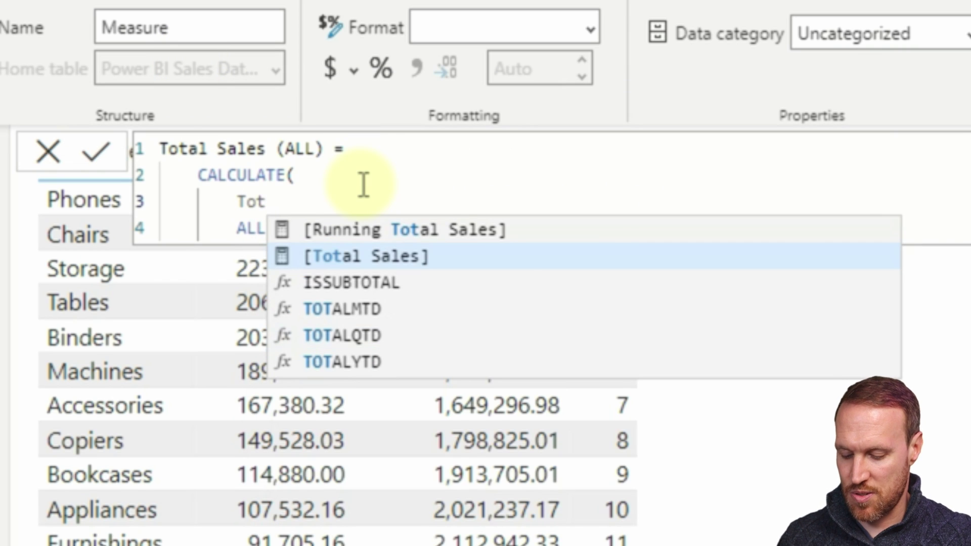
key("Tab")
type(",")
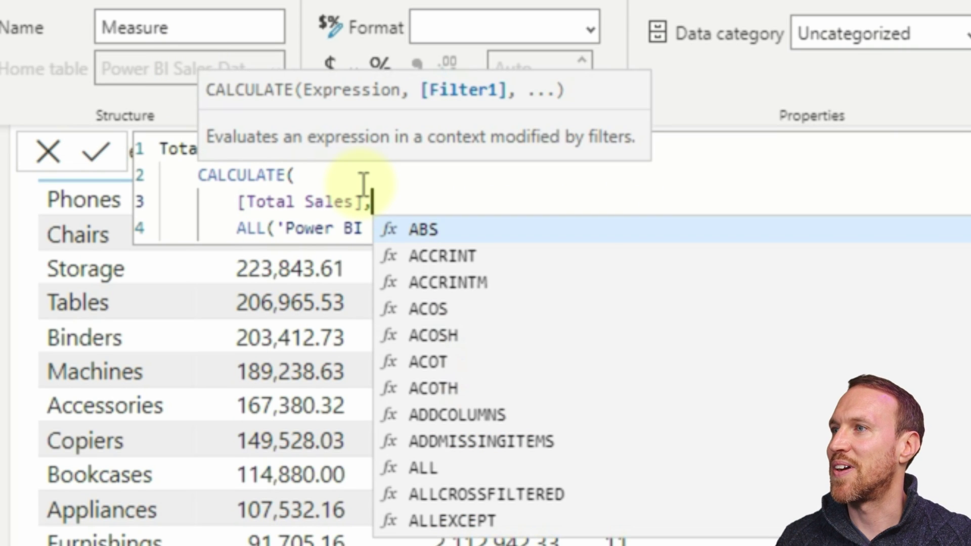
Close the CALCULATE function on its own line and commit the Total Sales (ALL) measure.
left_click(945, 223)
key("shift+Return")
type(")")
key("Return")
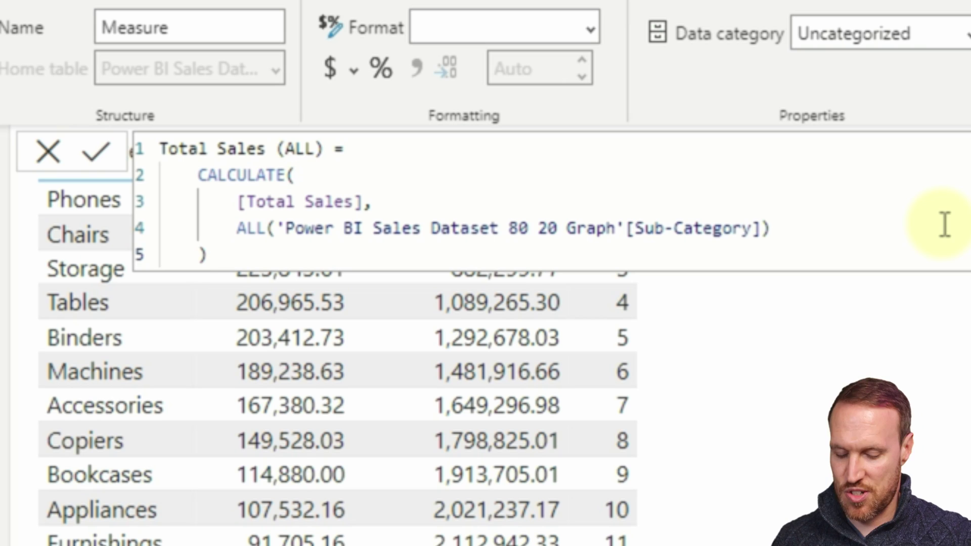
Format Total Sales (ALL) with a thousands separator and add it to the sub-category table as the last column.
left_click(417, 66)
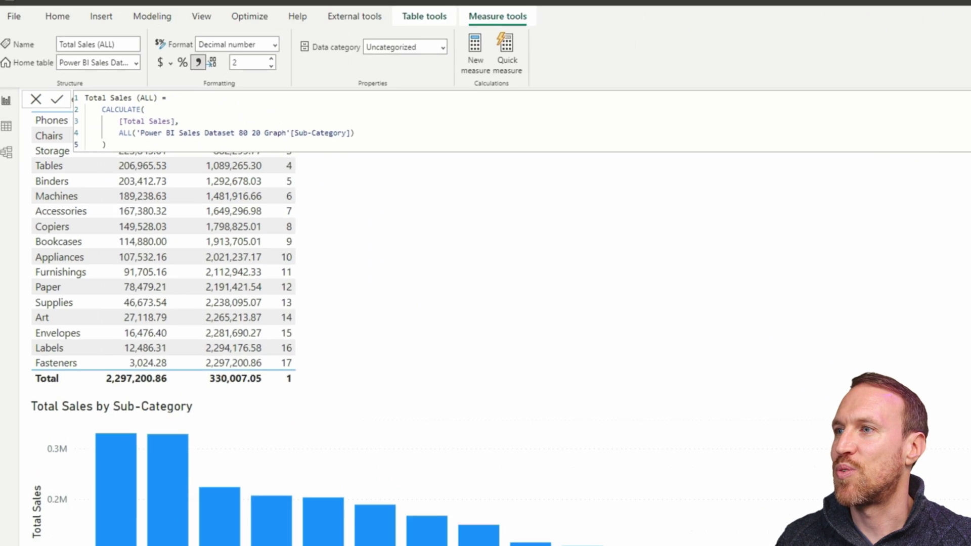
left_click_drag(932, 334, 319, 199)
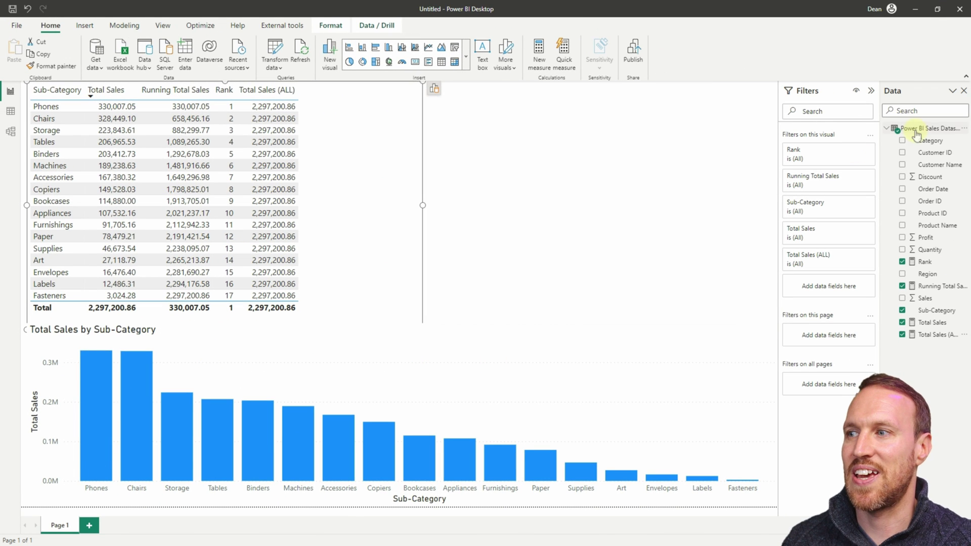
Start a new measure in the sales dataset and name it % Total Sales Cumulative.
left_click(963, 130)
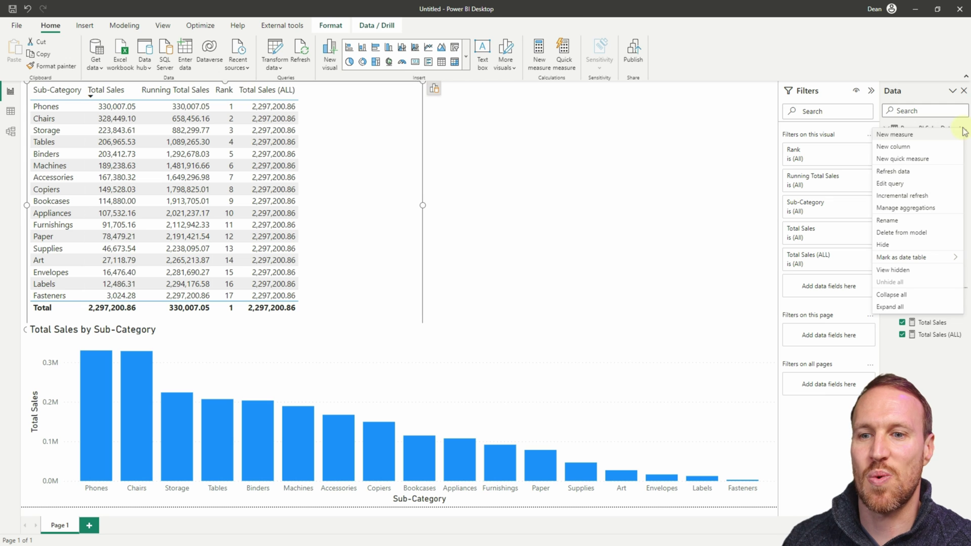
key("Escape")
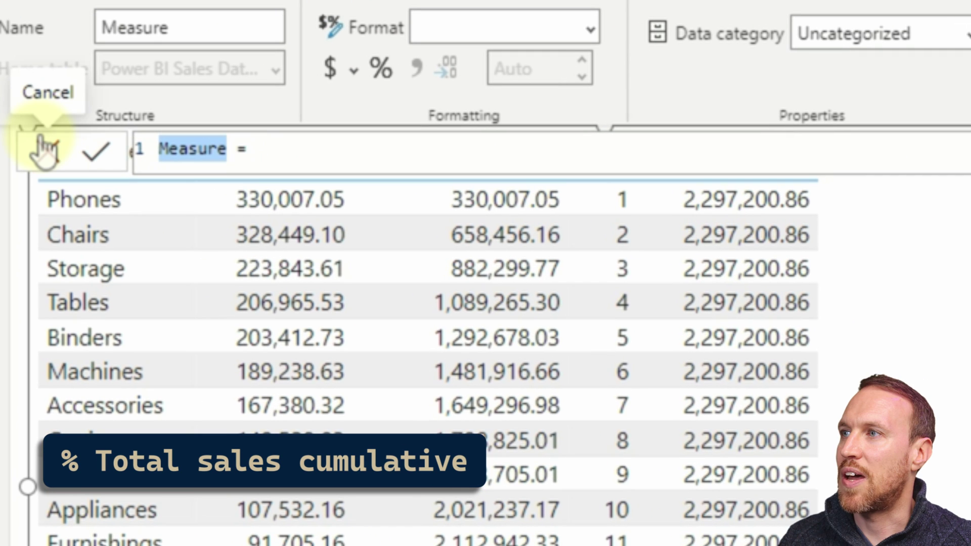
type("% Total Sales Cumlativ")
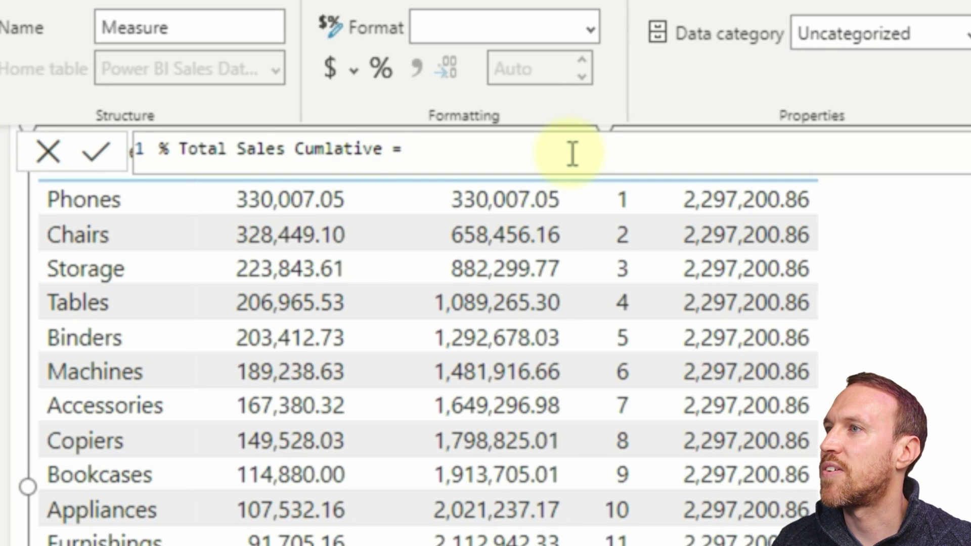
left_click(321, 149)
type("u")
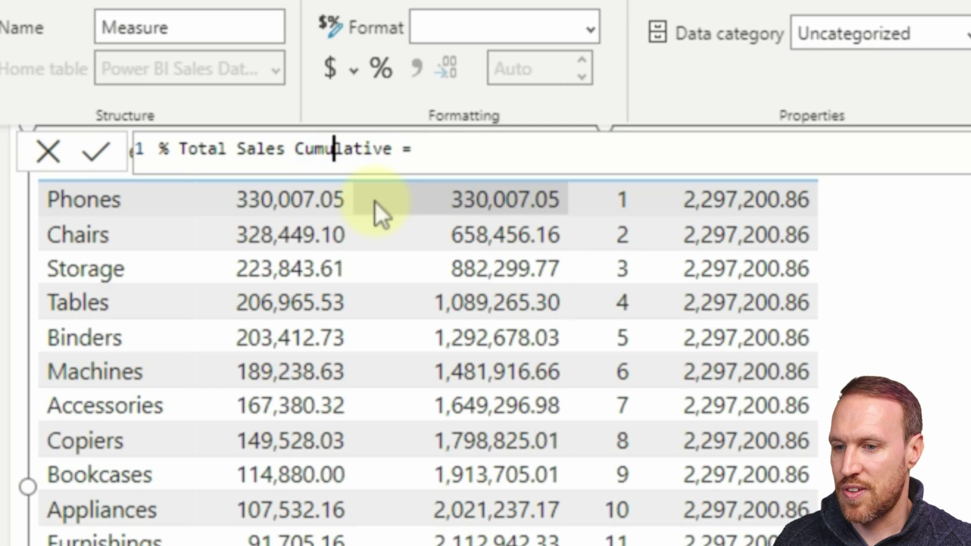
Begin the measure's formula on a second line with DIVIDE and enter [Running Total Sales] on its own line as the numerator.
left_click(458, 152)
key("shift+Return")
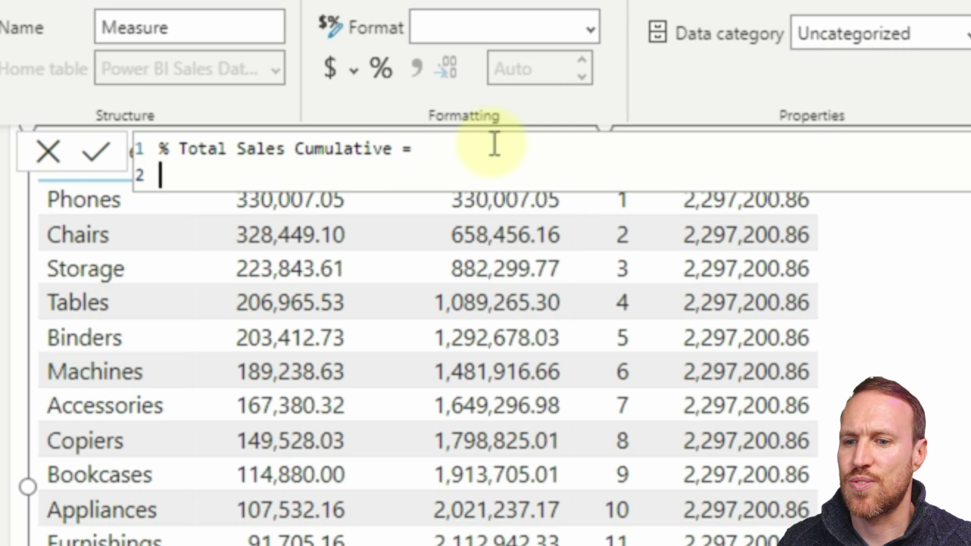
key("Tab")
type("DIVIDE(")
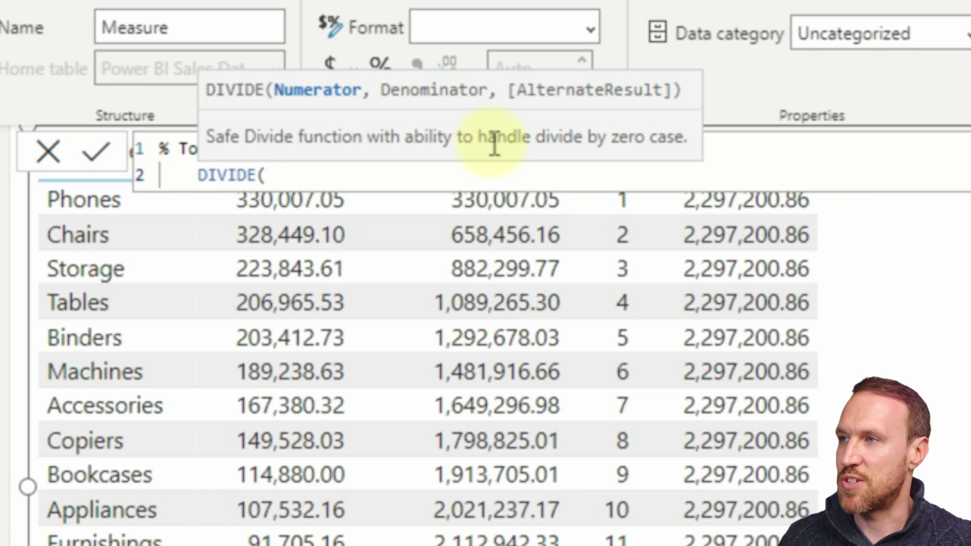
key("shift+Return")
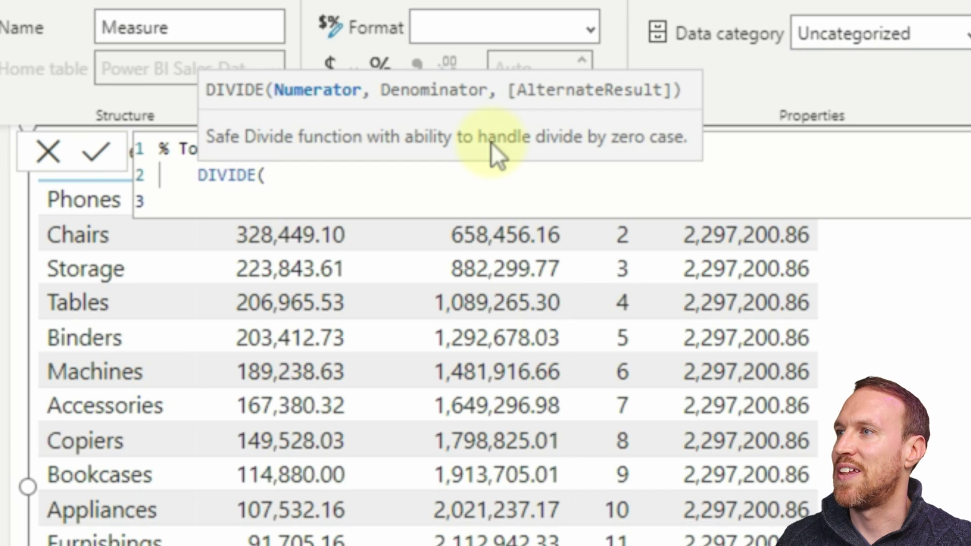
key("Tab")
type("run")
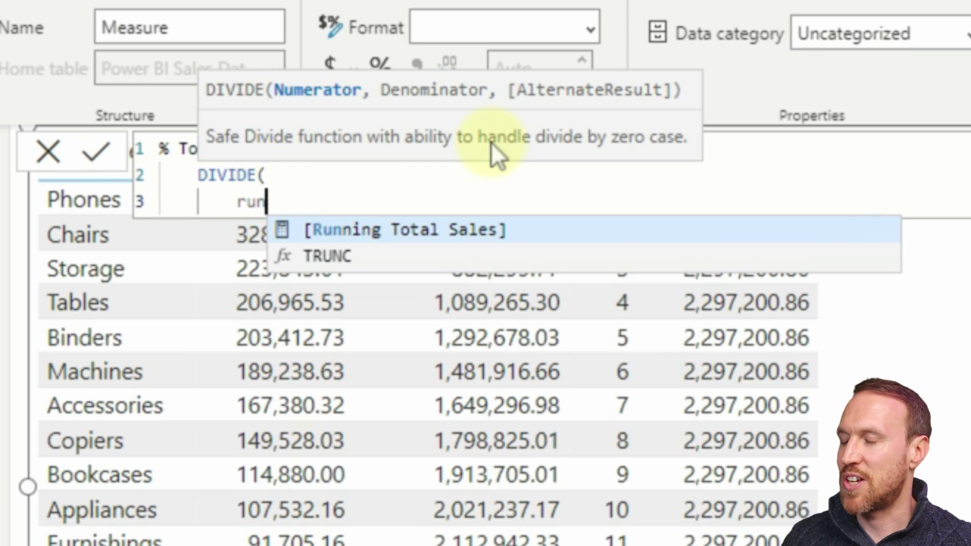
key("Tab")
type(",")
key("shift+Return")
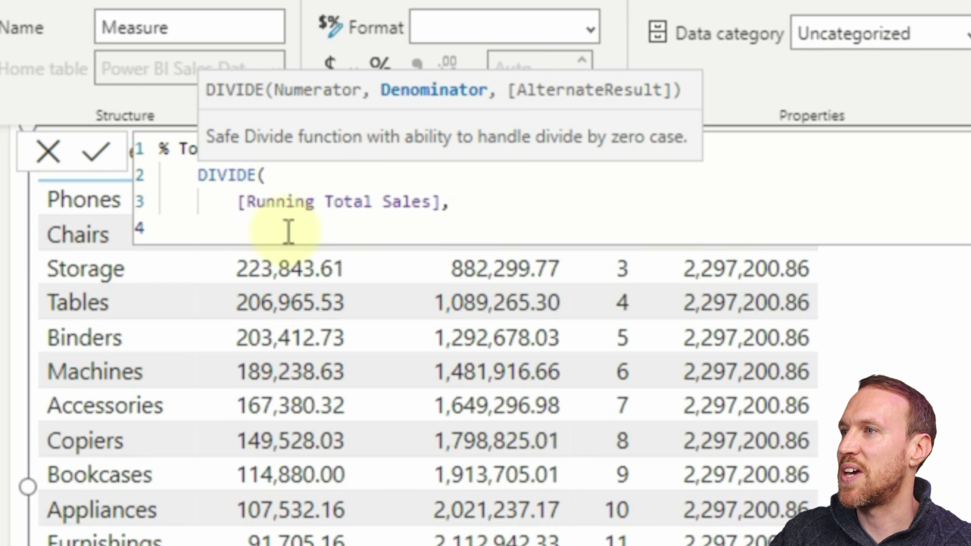
Enter [Total Sales (ALL)] as DIVIDE's denominator and 0 as its alternate result, then close the function and commit the measure.
type("all")
key("Up")
key("Tab")
type(",")
key("Return")
type("0")
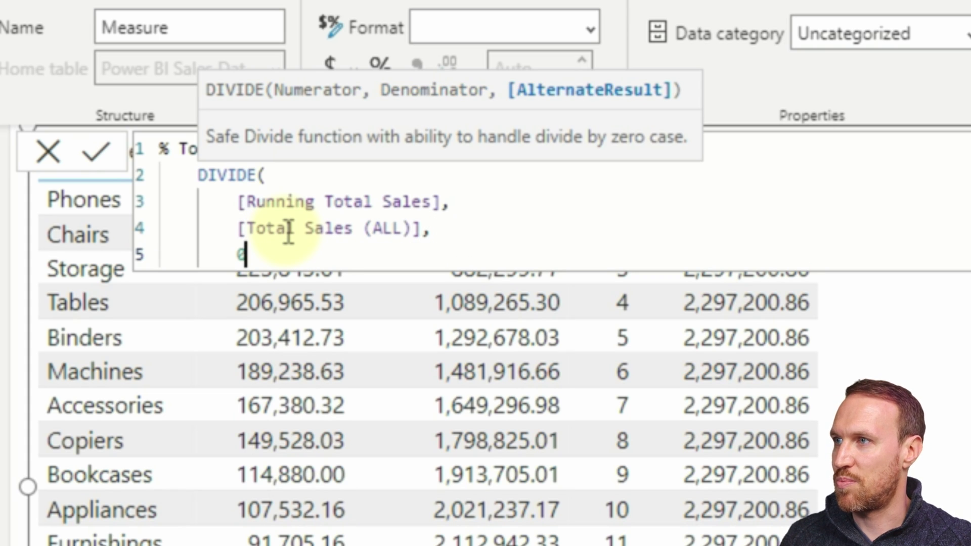
key("Return")
type(")")
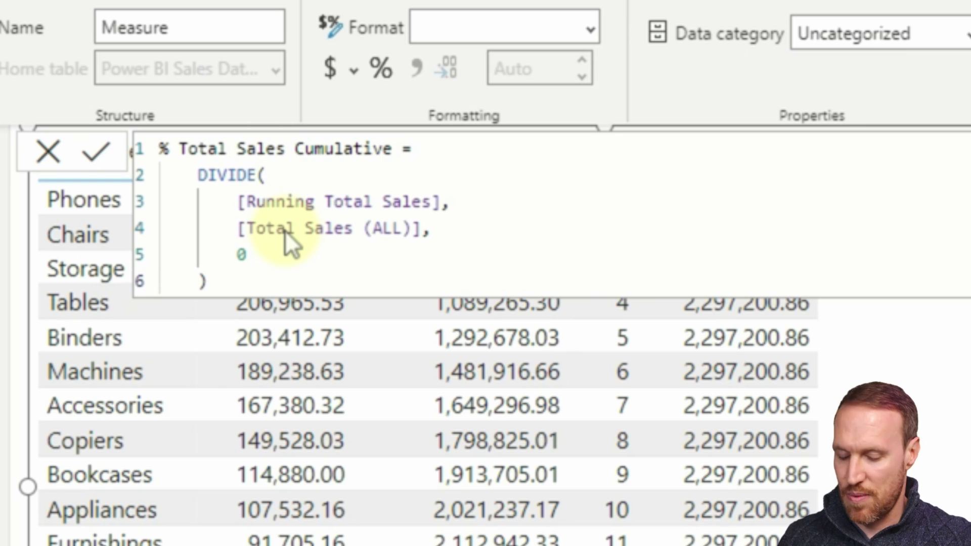
key("Return")
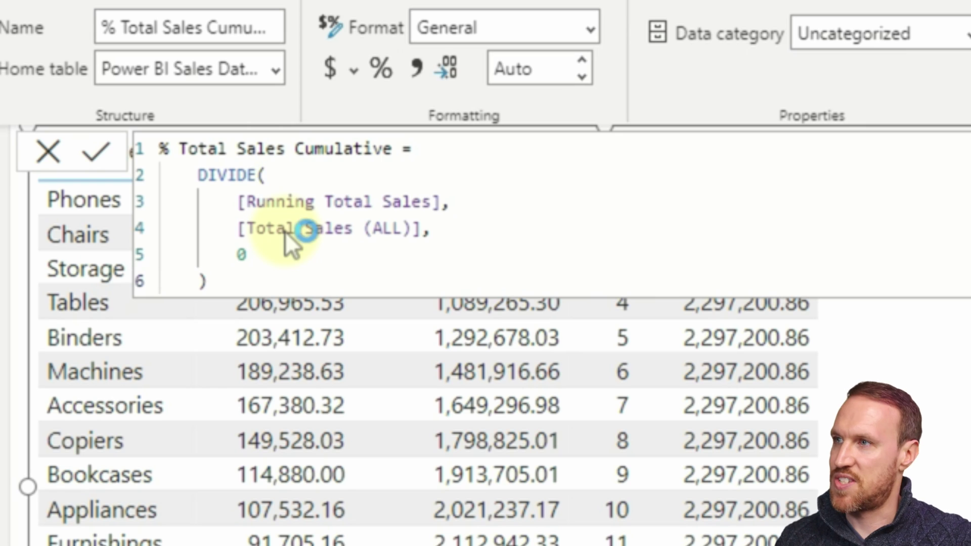
Format % Total Sales Cumulative as a percentage with 0 decimal places and add it to the sub-category table as the last column.
left_click(380, 69)
left_click(547, 69)
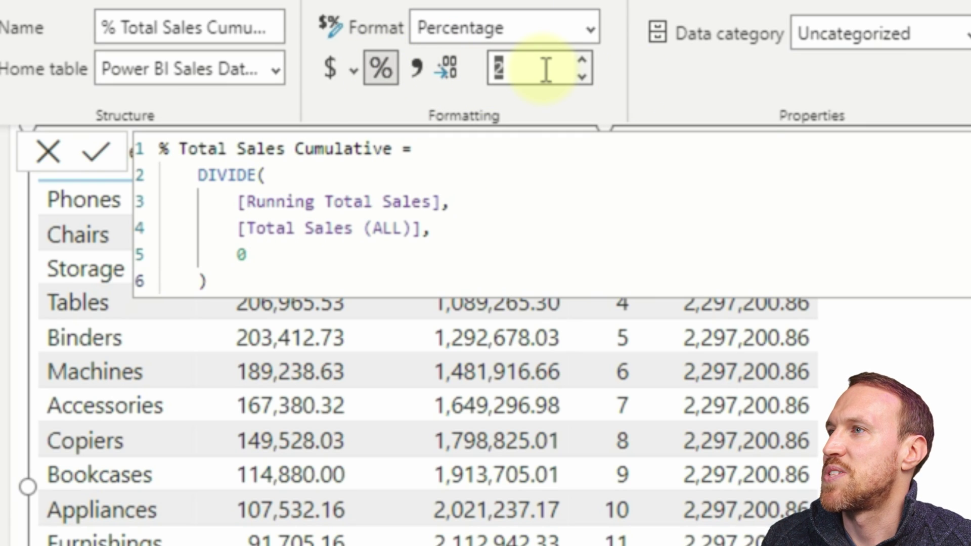
type("0")
key("Return")
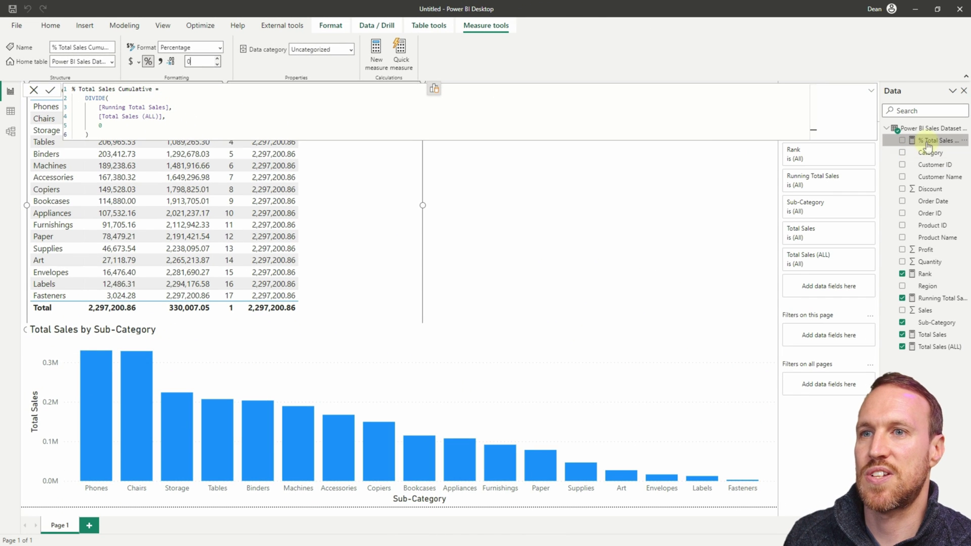
left_click_drag(928, 146, 329, 210)
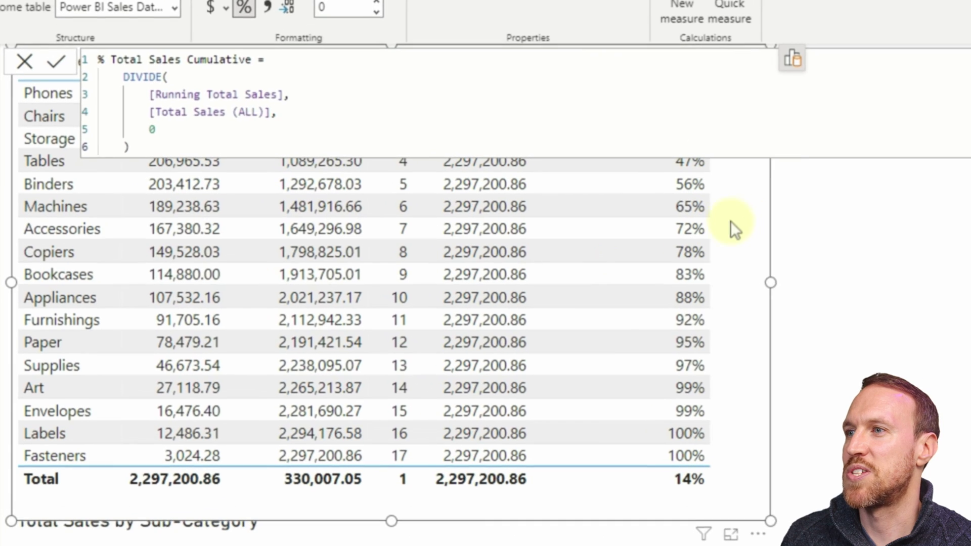
left_click(701, 232)
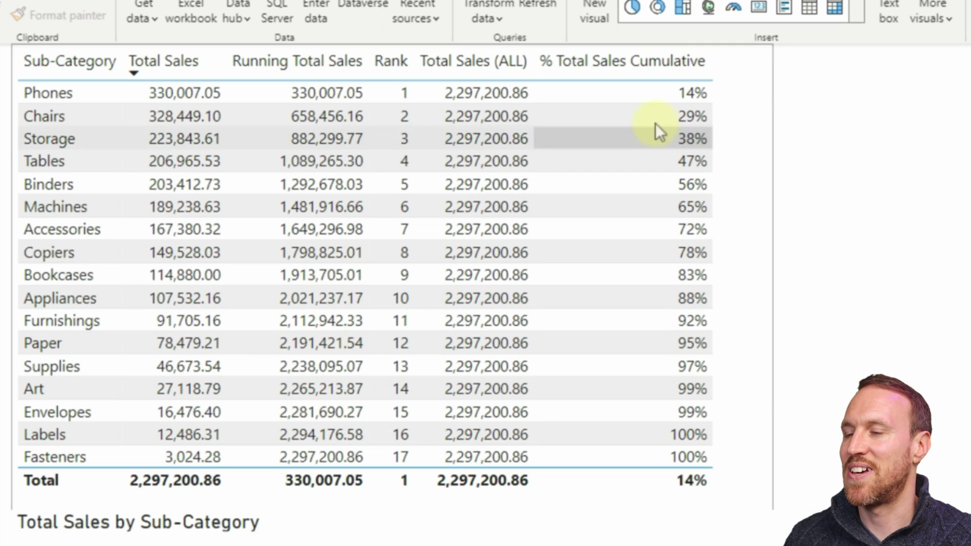
Add % Total Sales Cumulative to the Total Sales by Sub-Category column chart as a line on the secondary axis.
left_click(687, 521)
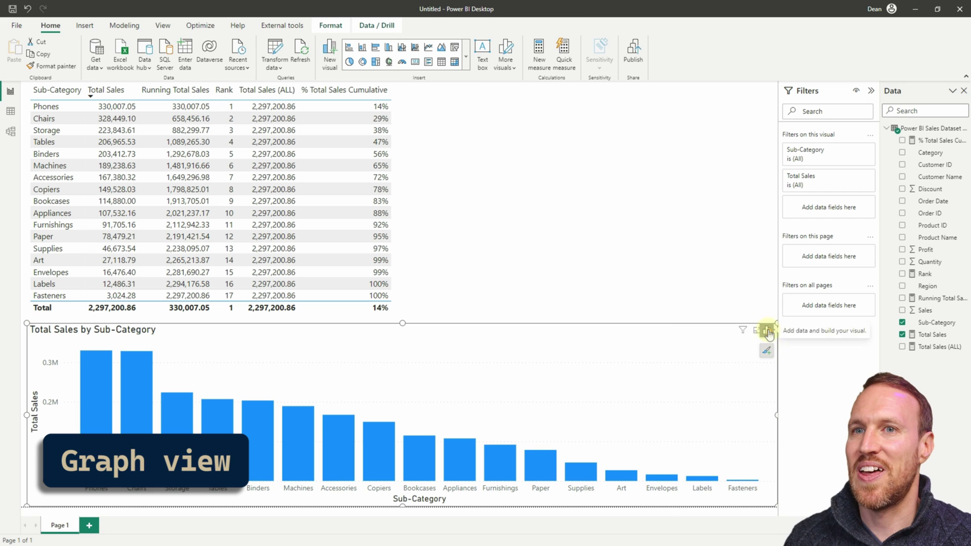
left_click(769, 329)
left_click_drag(929, 141, 712, 400)
left_click(515, 232)
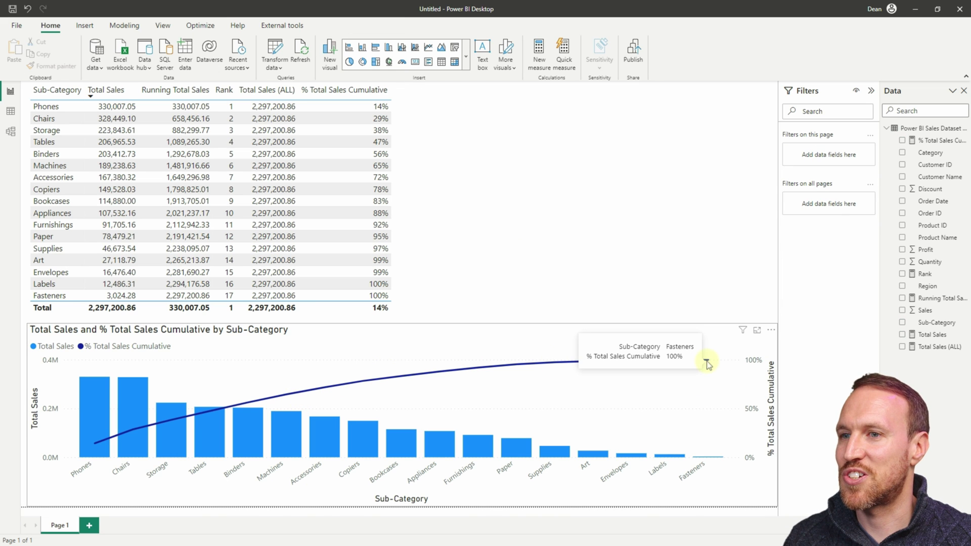
Turn on data labels for the combined sales and cumulative percentage chart.
left_click(697, 333)
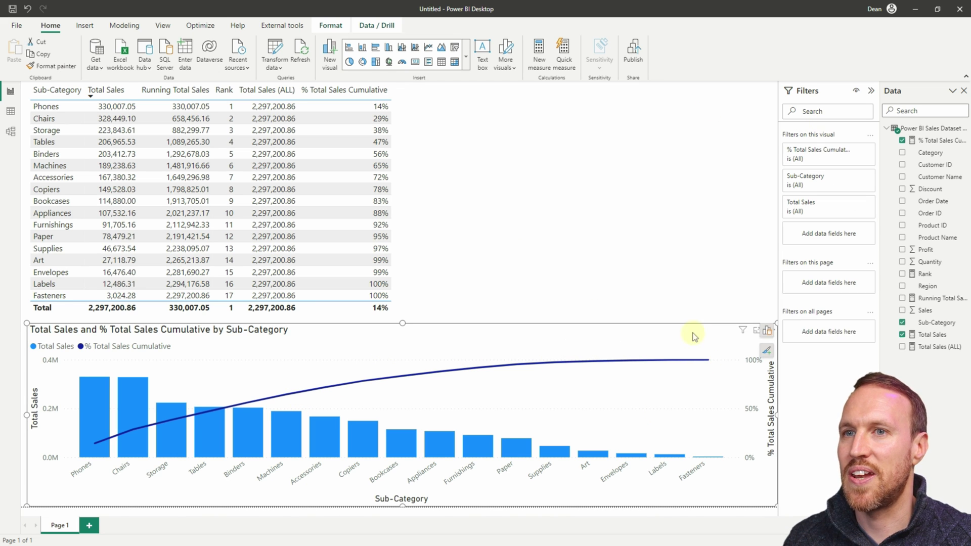
left_click(766, 350)
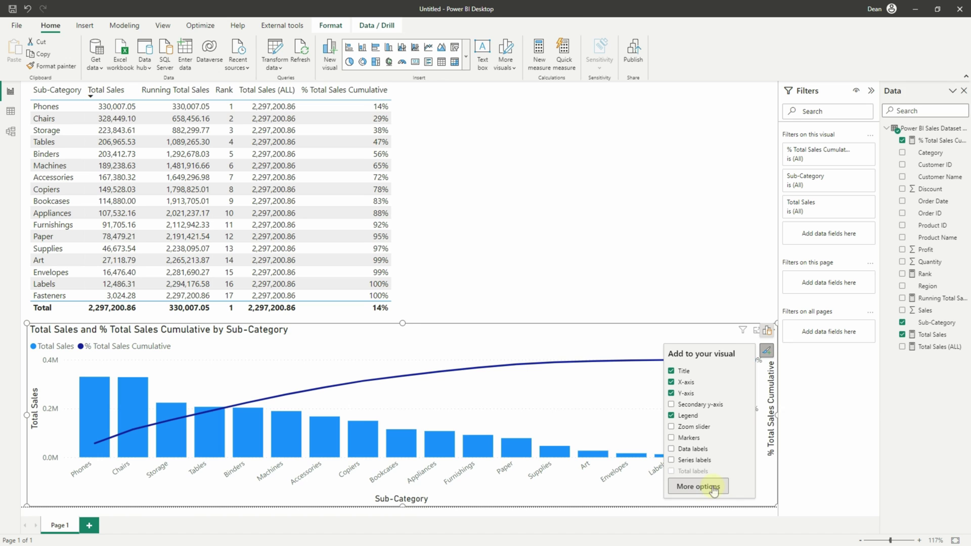
left_click(705, 486)
left_click(942, 403)
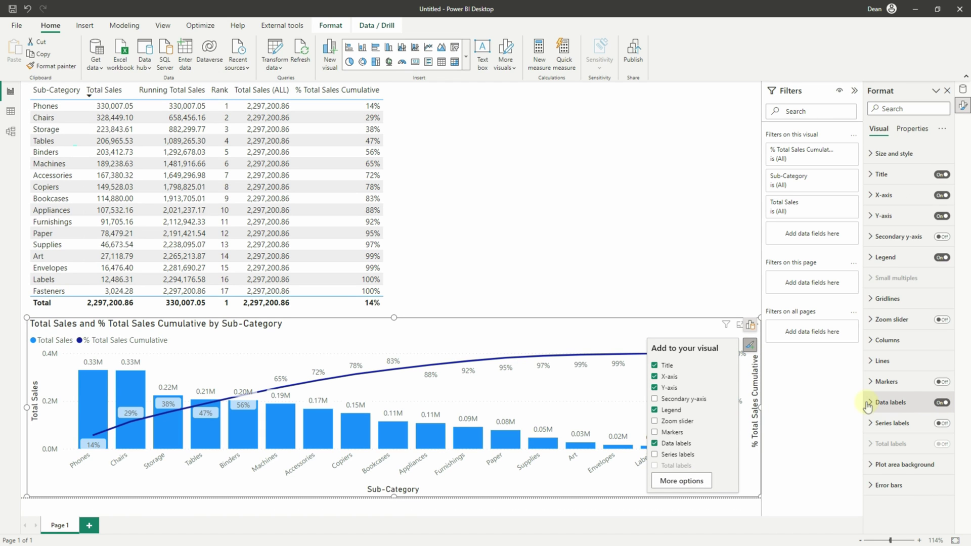
Set the line data label position to Above for the % Total Sales Cumulative series.
left_click(868, 403)
scroll(918, 455, "down", 3)
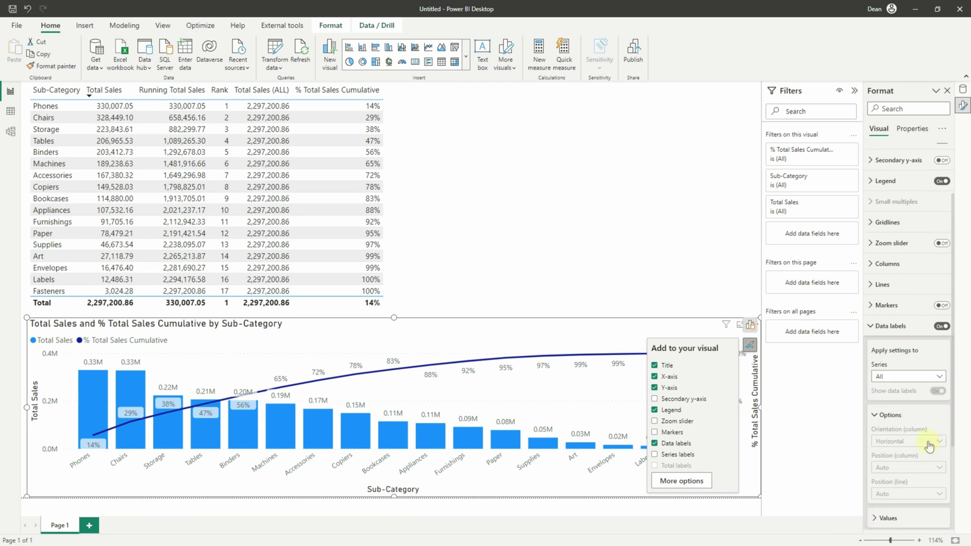
left_click(910, 337)
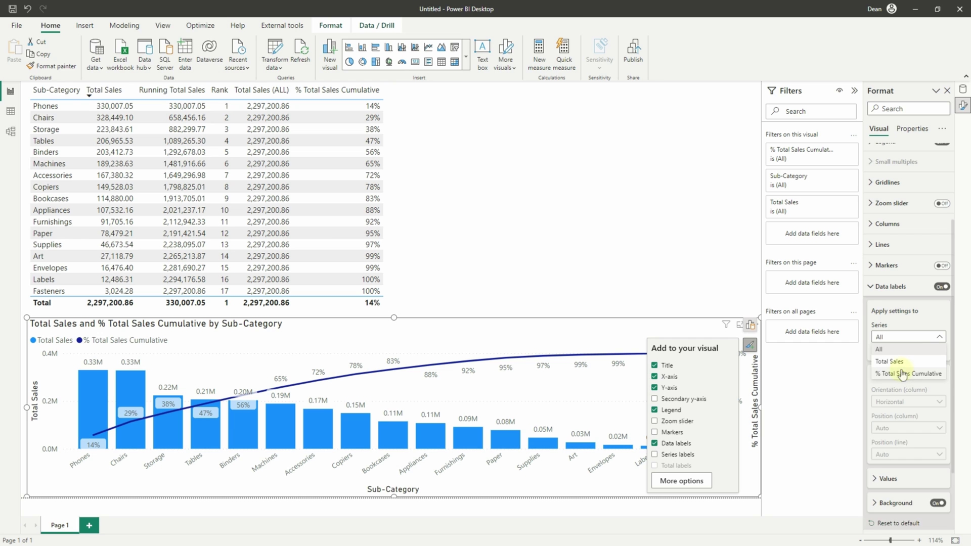
left_click(903, 374)
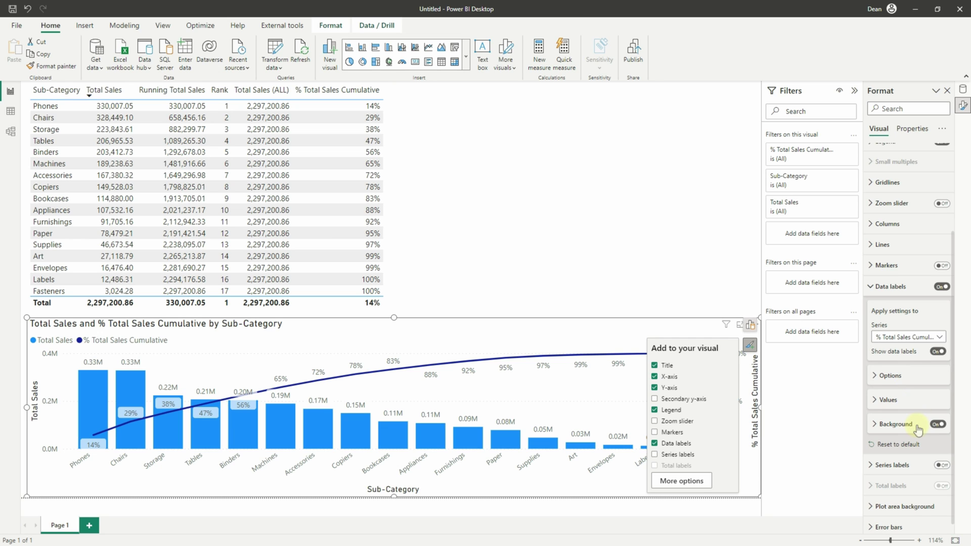
left_click(890, 399)
left_click(921, 380)
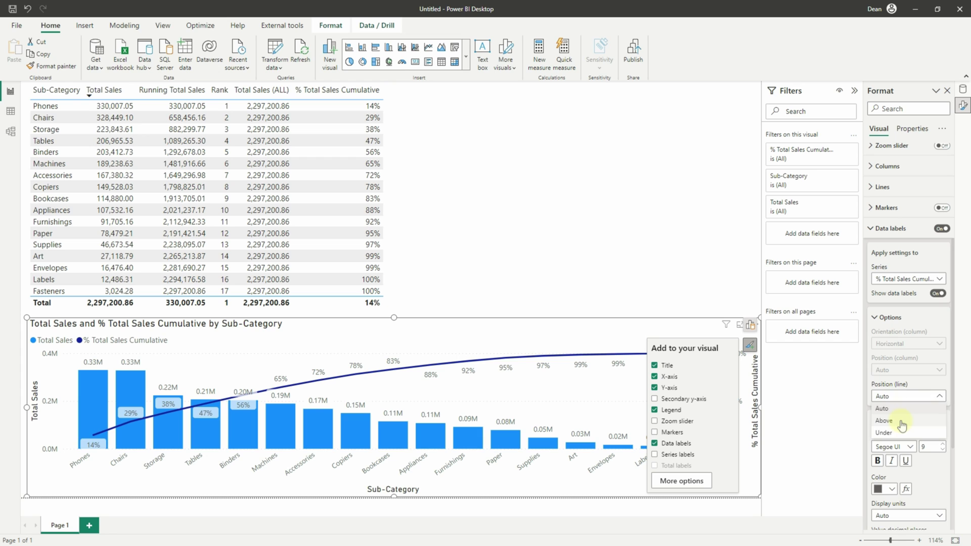
left_click(915, 421)
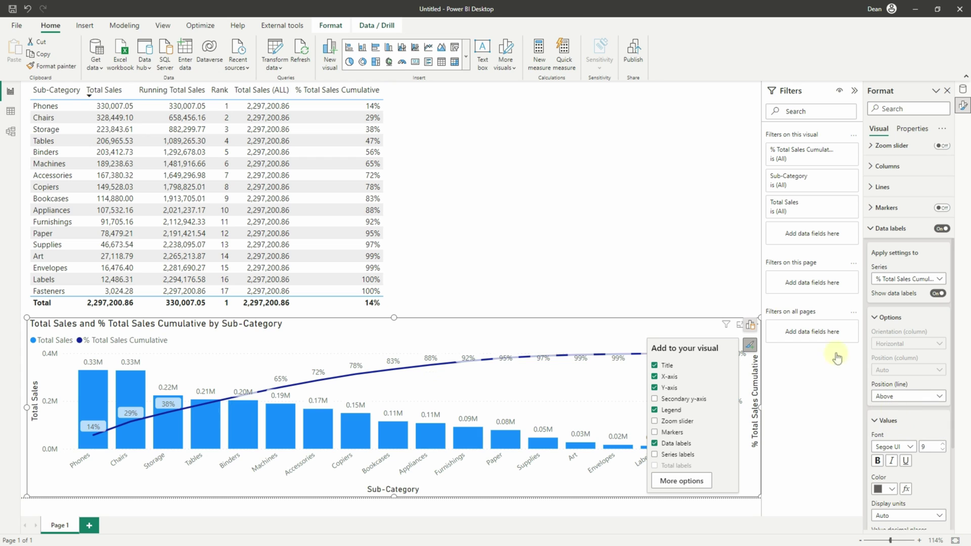
left_click(750, 347)
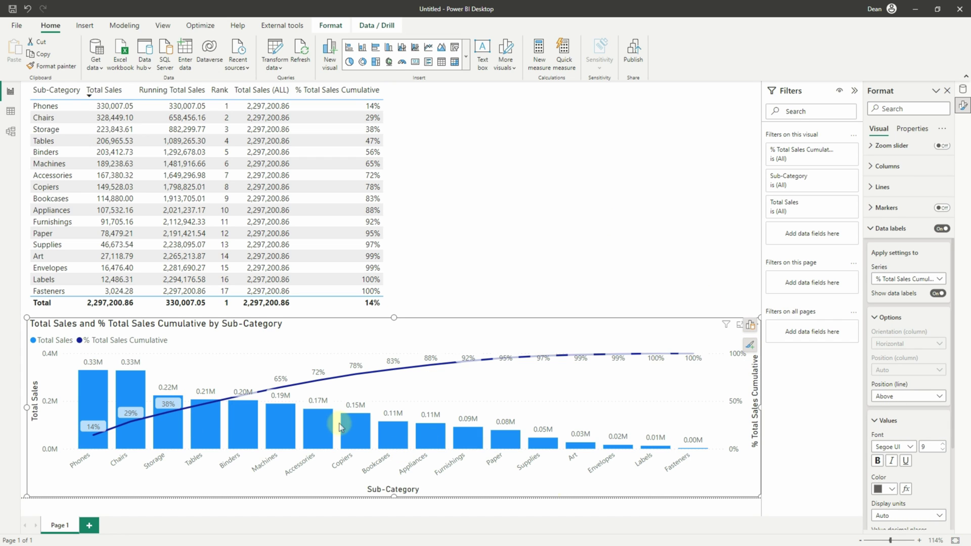
Apply the chart's data label settings to the Total Sales series.
left_click(906, 279)
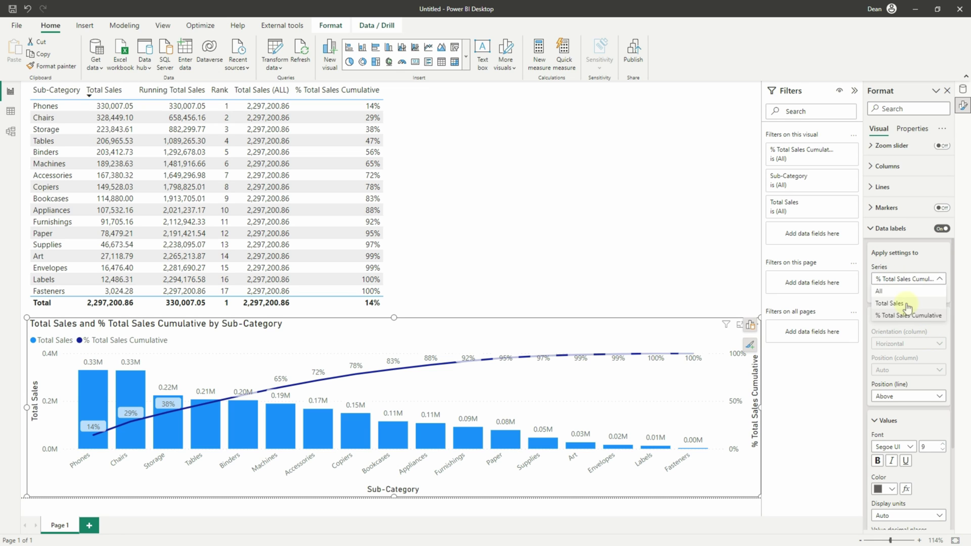
left_click(908, 307)
Try the Outside end and Inside center positions for the Total Sales column labels, and return the position to Auto.
left_click(919, 374)
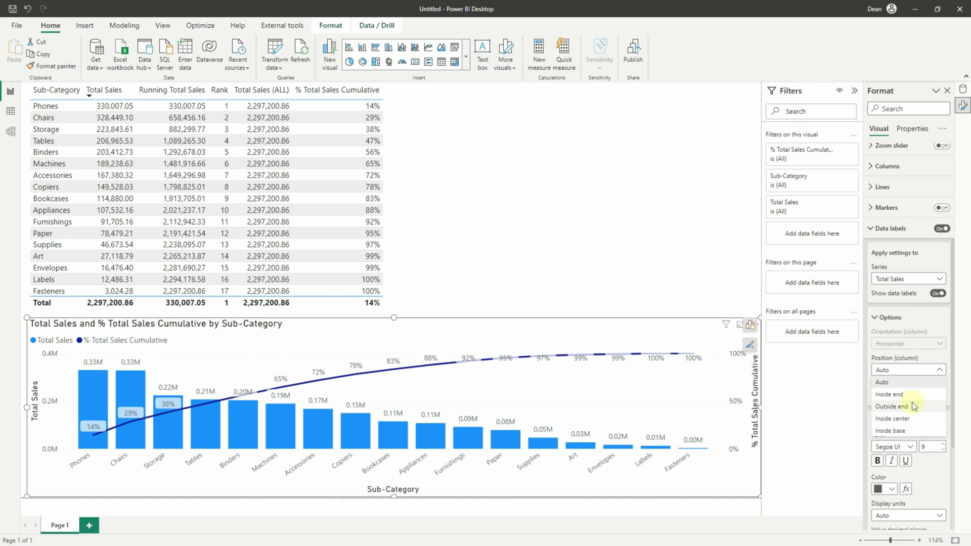
left_click(914, 408)
left_click(908, 369)
left_click(893, 418)
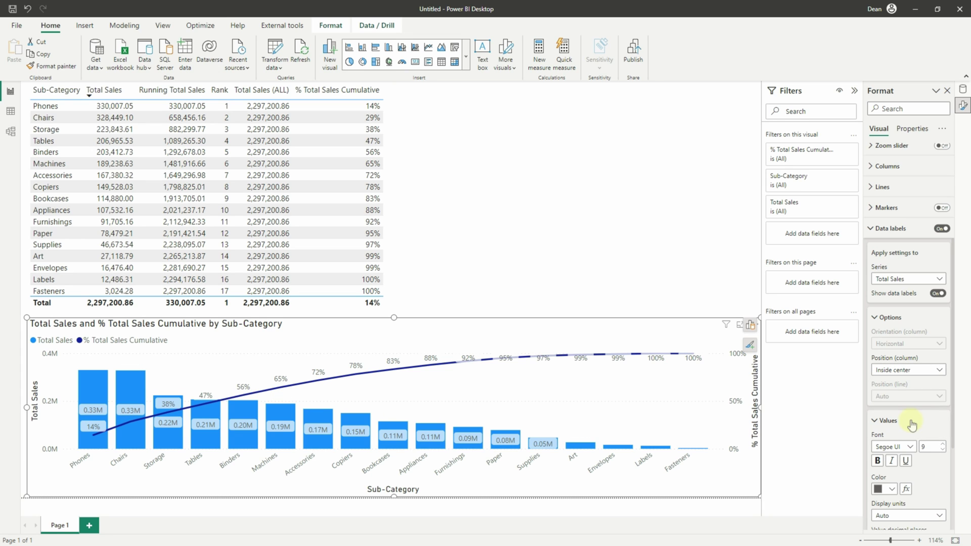
left_click(910, 369)
left_click(905, 388)
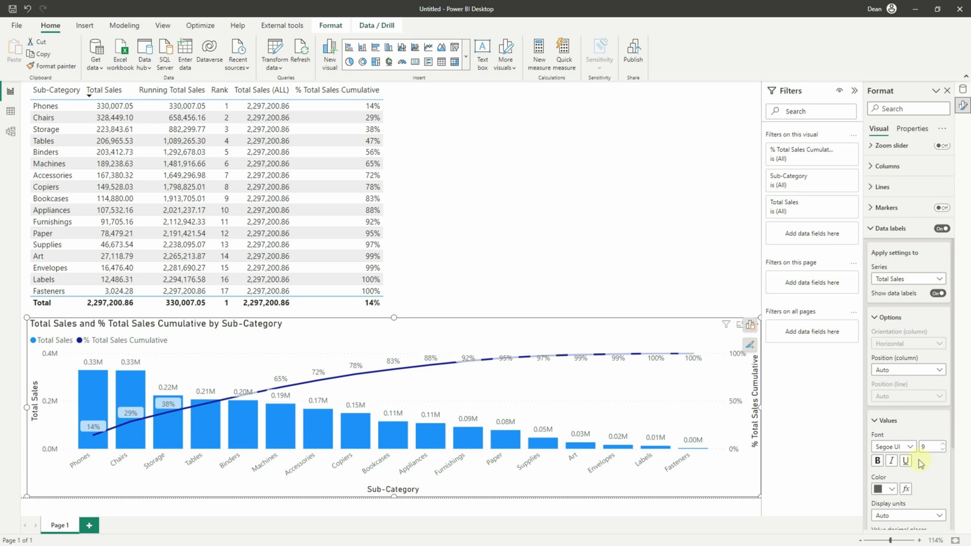
Set the Total Sales data labels to display units of Thousands with 0 decimal places.
scroll(904, 422, "down", 3)
left_click(905, 399)
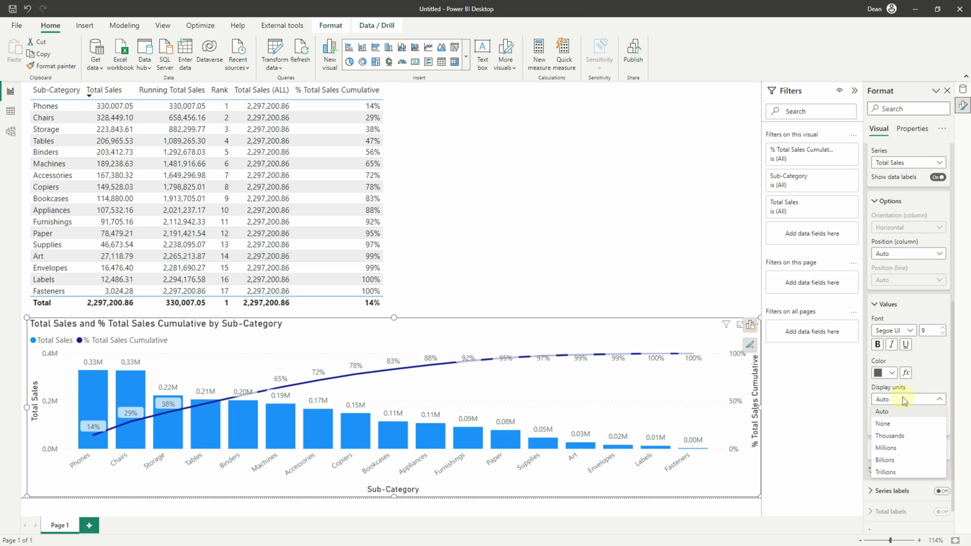
left_click(897, 436)
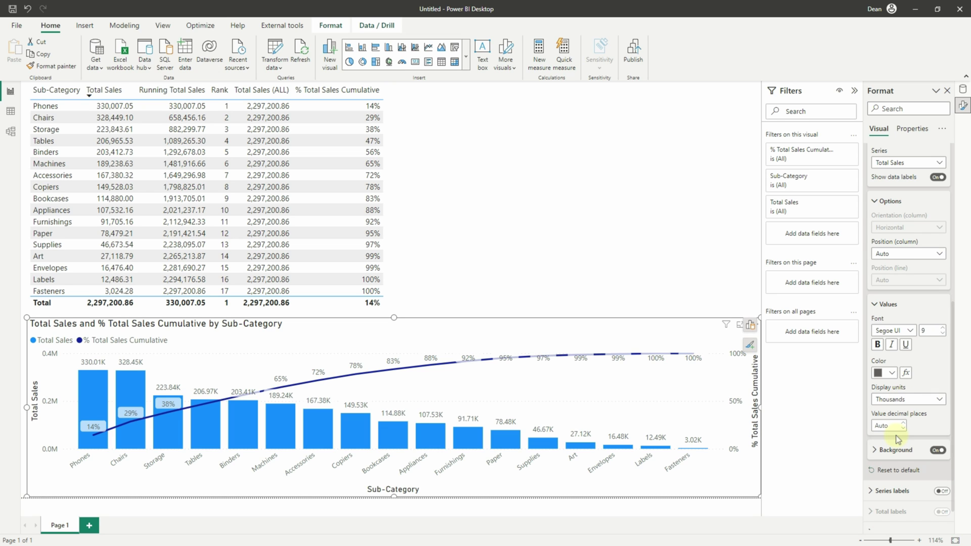
left_click(892, 420)
type("0")
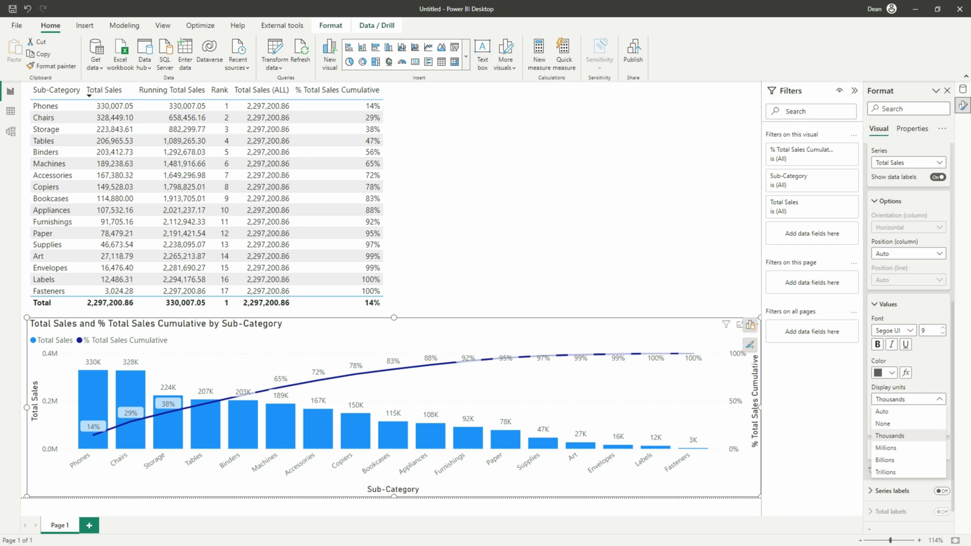
left_click(607, 253)
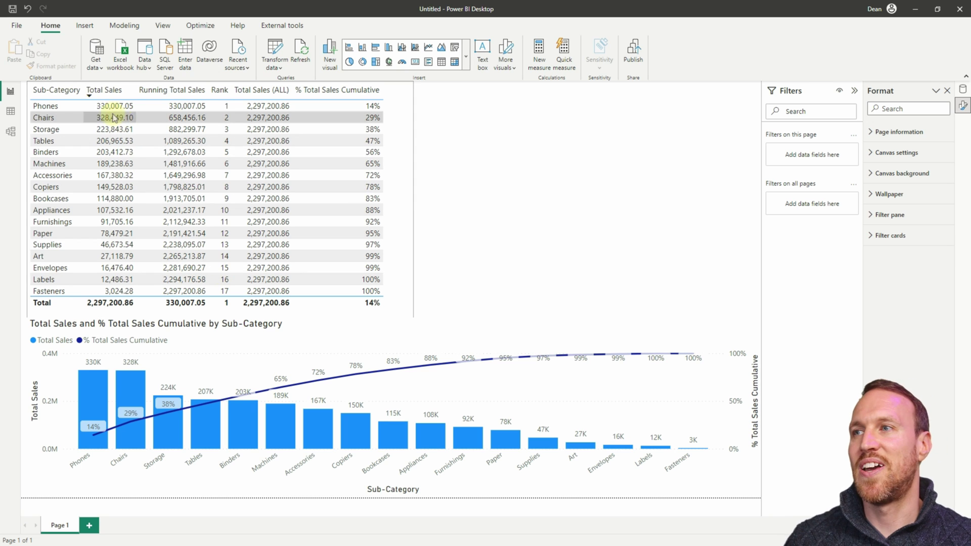
Try adding Product ID beneath Sub-Category on the combined chart's X-axis, and remove it again.
left_click(432, 490)
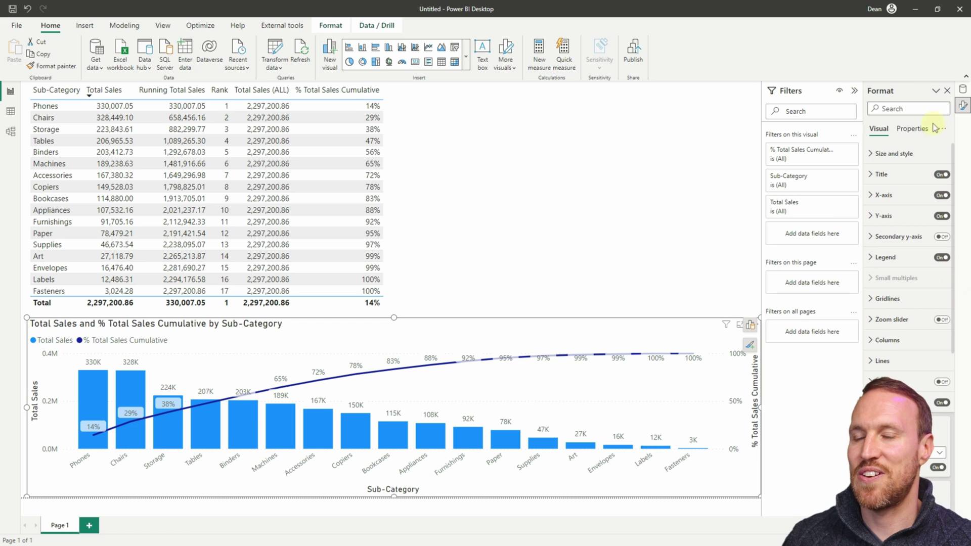
left_click(963, 89)
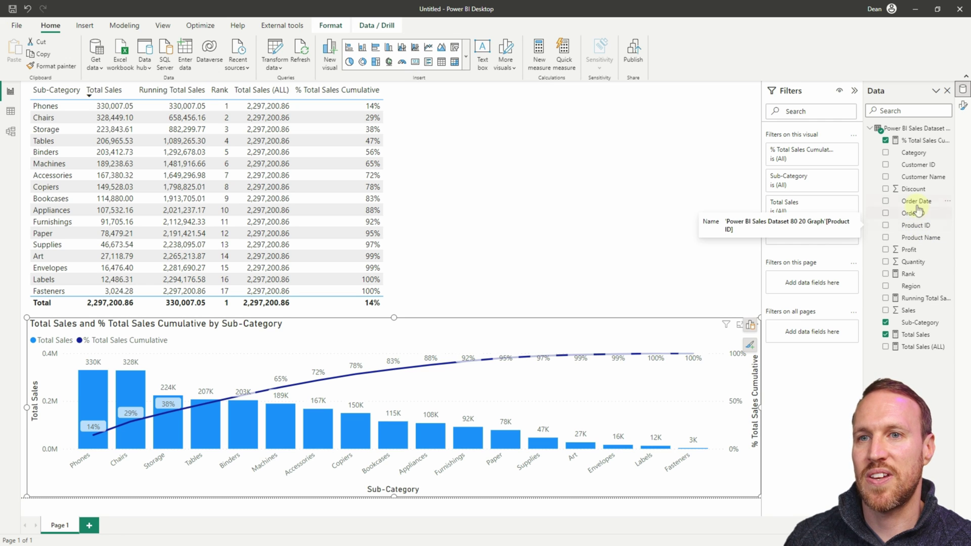
left_click(750, 325)
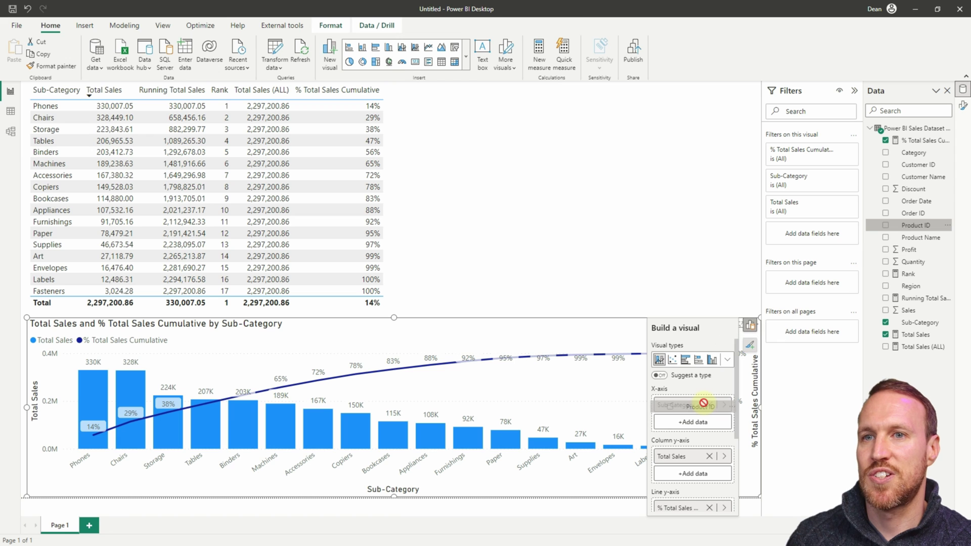
left_click_drag(706, 405, 706, 410)
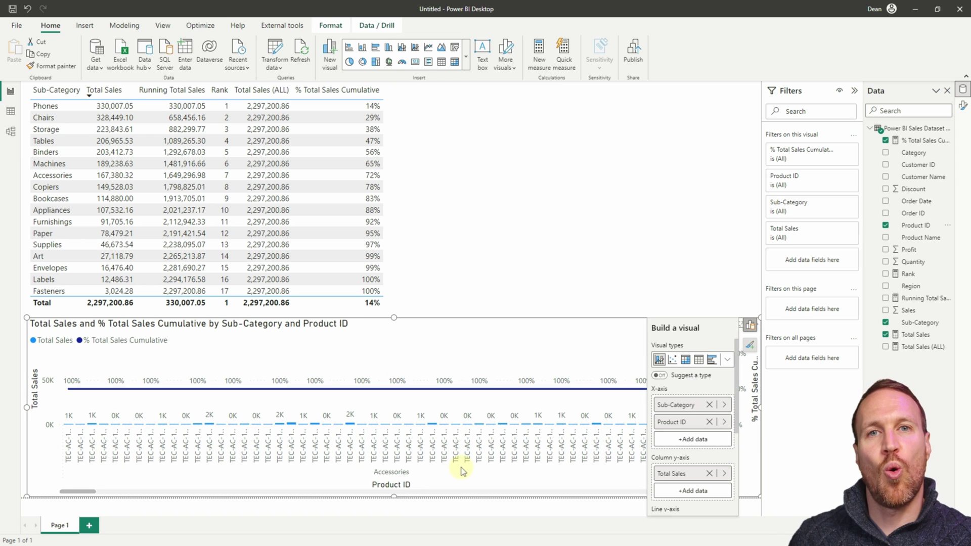
left_click(710, 422)
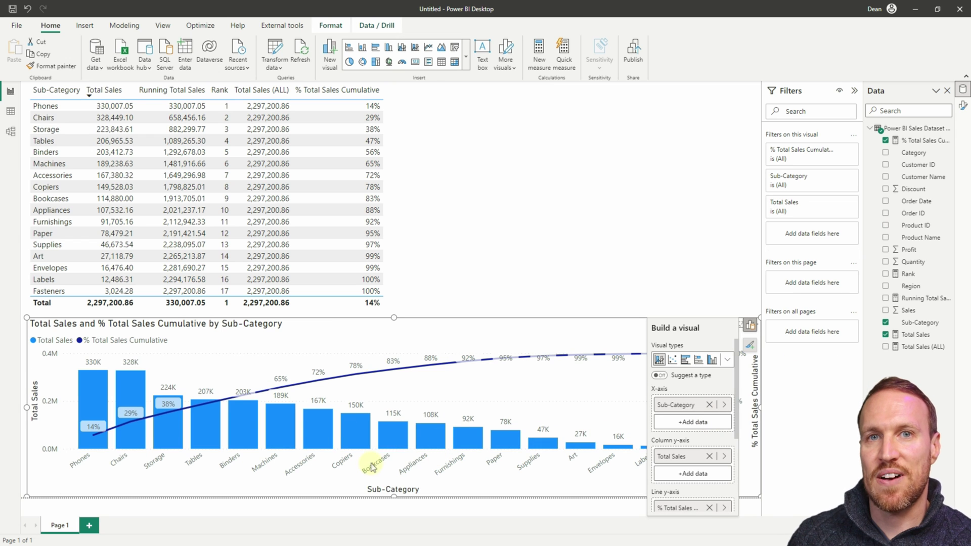